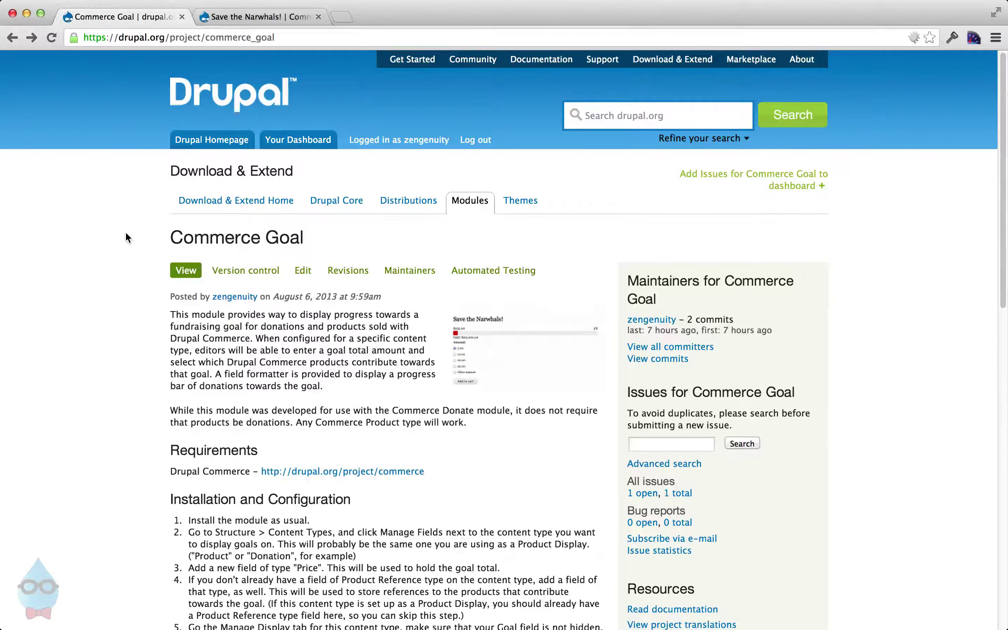
Step: View the Commerce Goal screenshot full size, then return to its project page and scroll the instructions
click(497, 349)
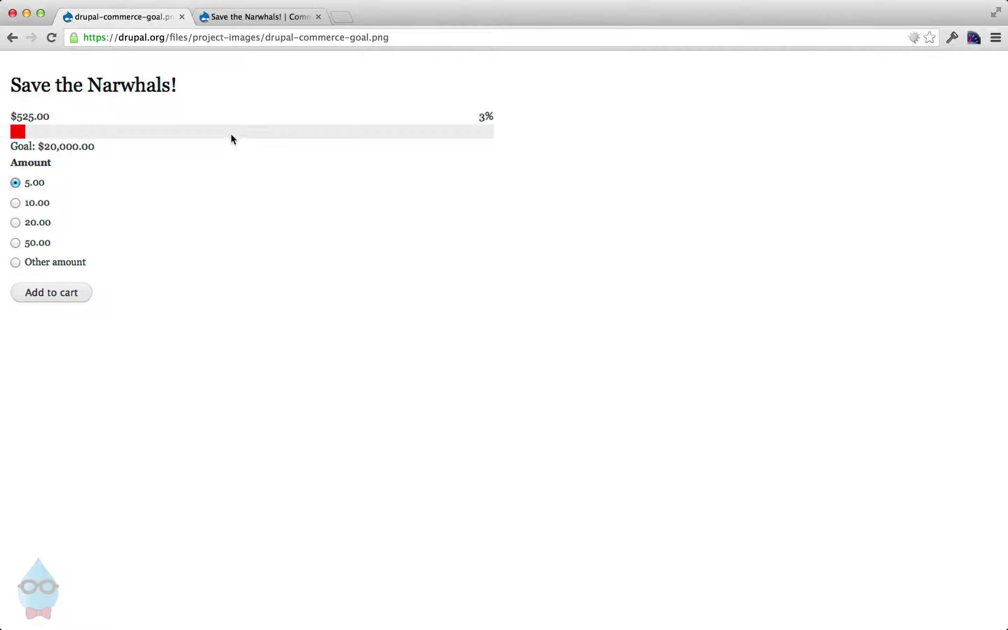
click(11, 38)
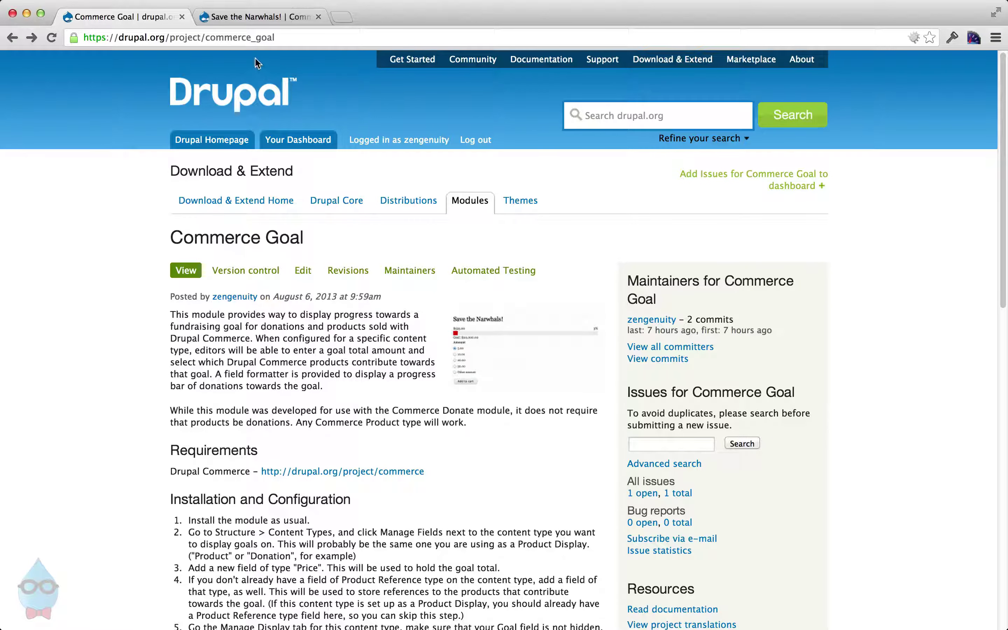
scroll(315, 396, down, 6)
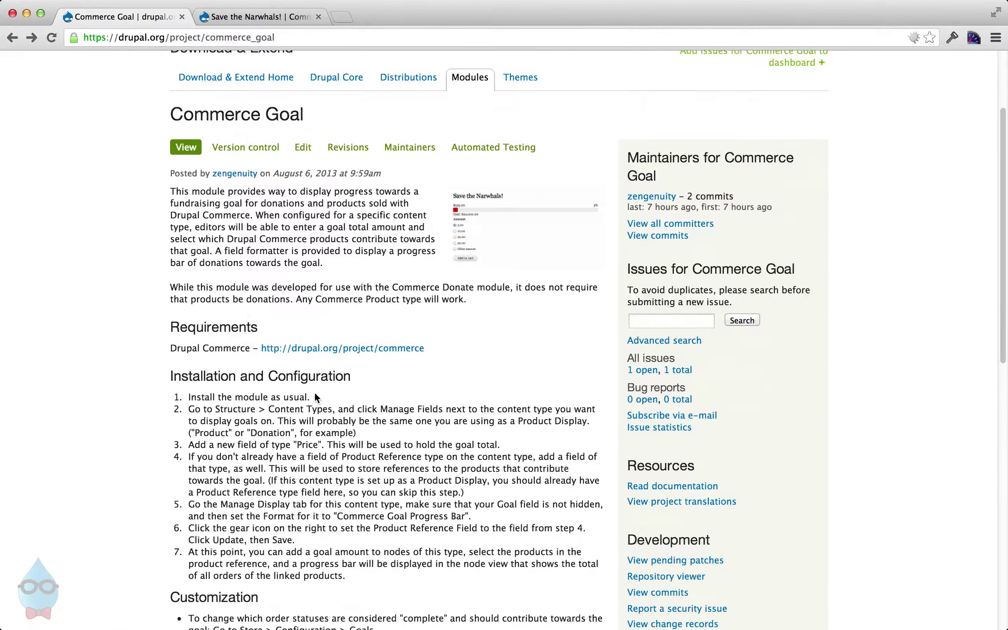
click(276, 19)
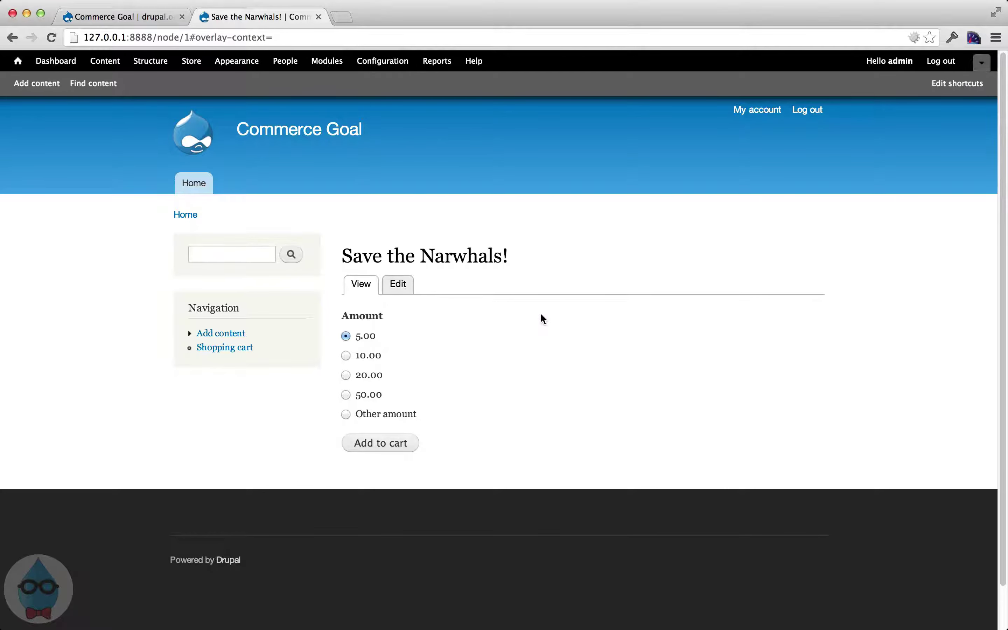
Step: Copy the commerce_goal tar.gz download address from the Commerce Goal project page
click(112, 19)
scroll(500, 478, down, 10)
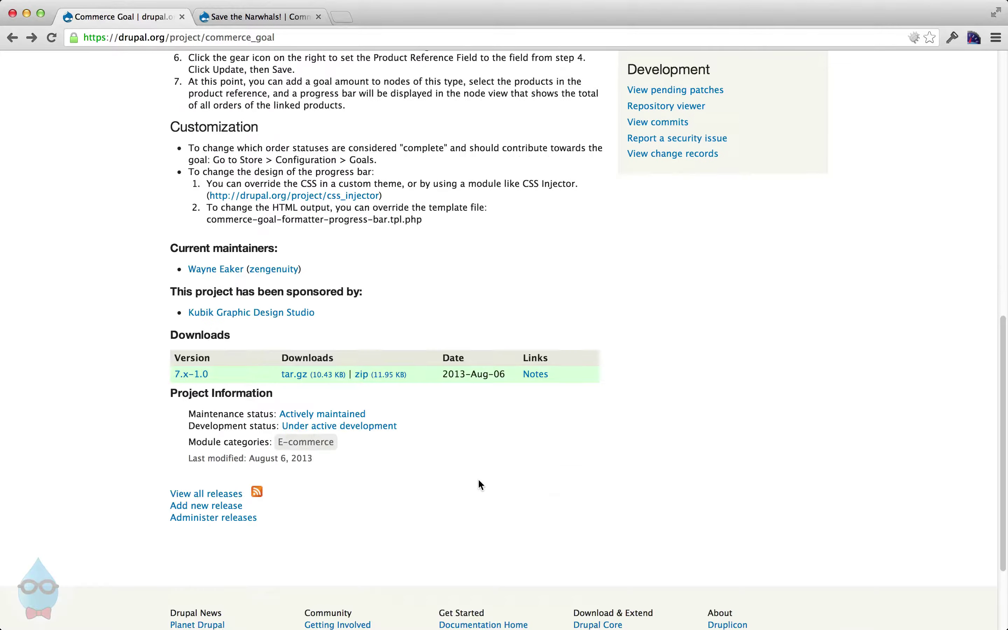
right_click(327, 375)
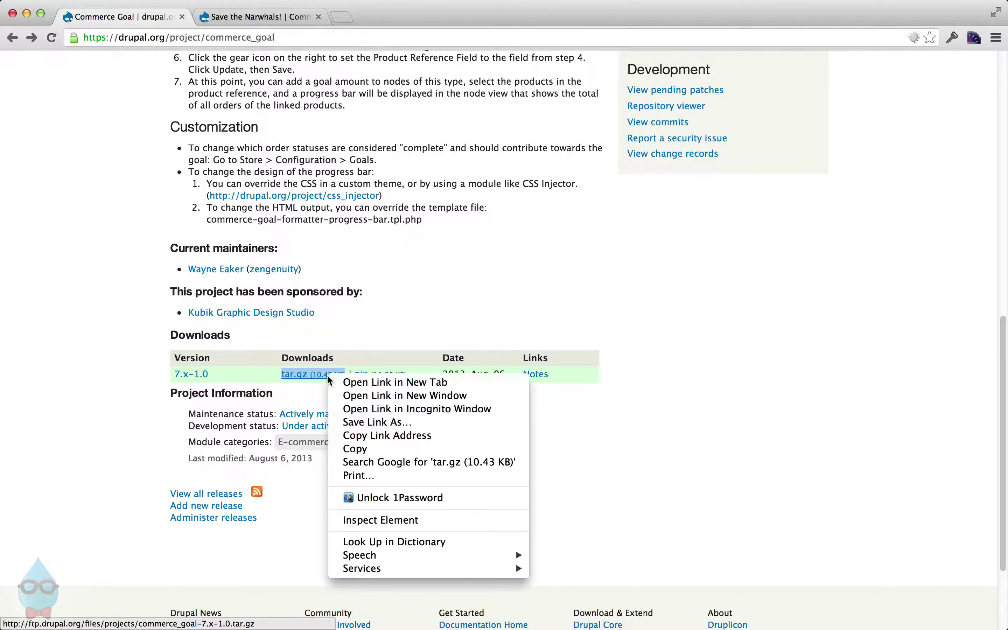
click(365, 435)
Step: Install commerce_goal on the local site by pasting the tar.gz URL into Install new module
click(265, 17)
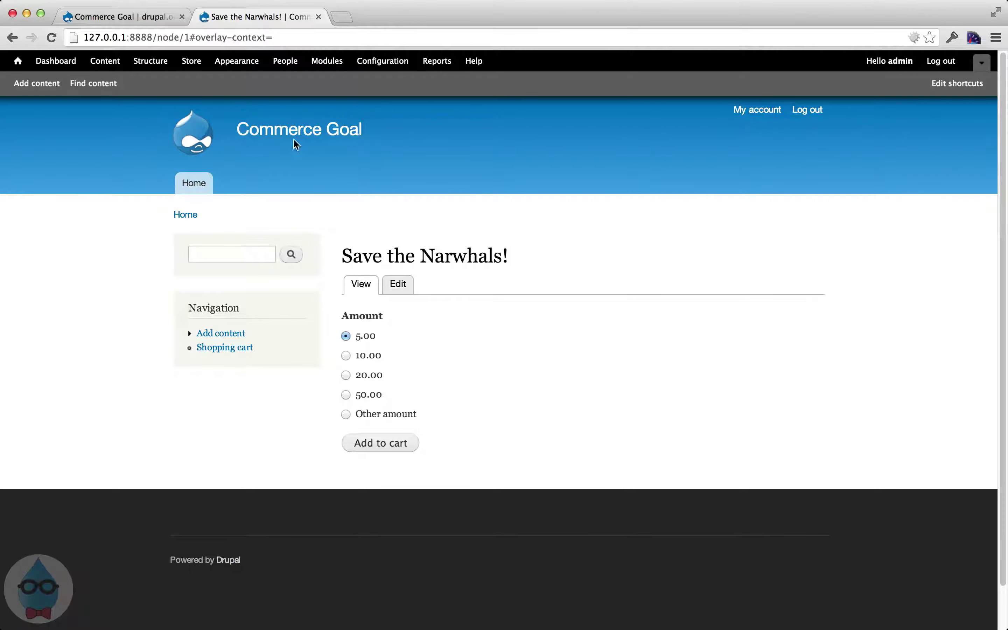
click(325, 61)
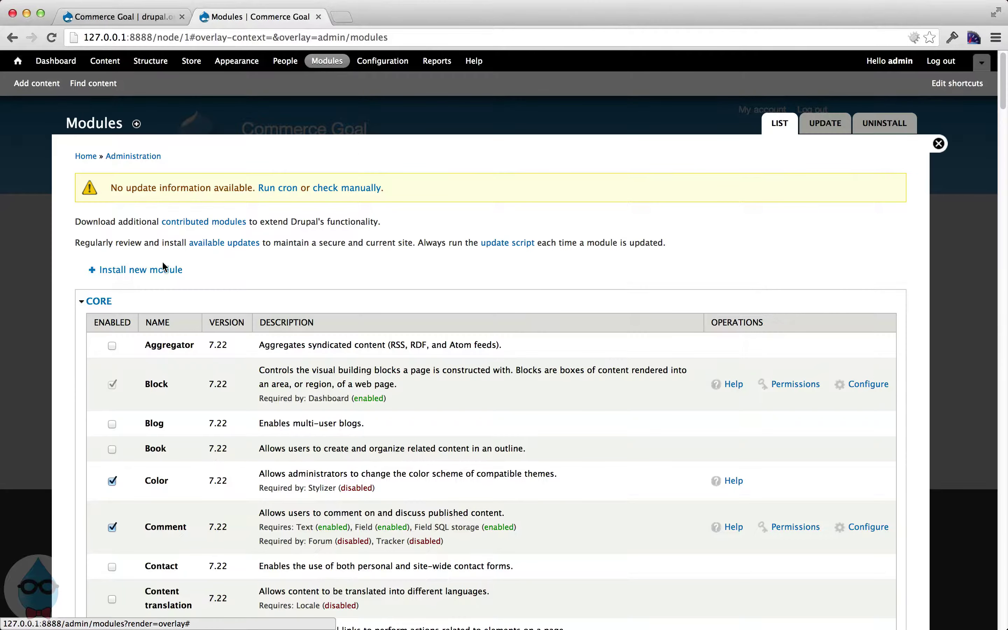
click(162, 267)
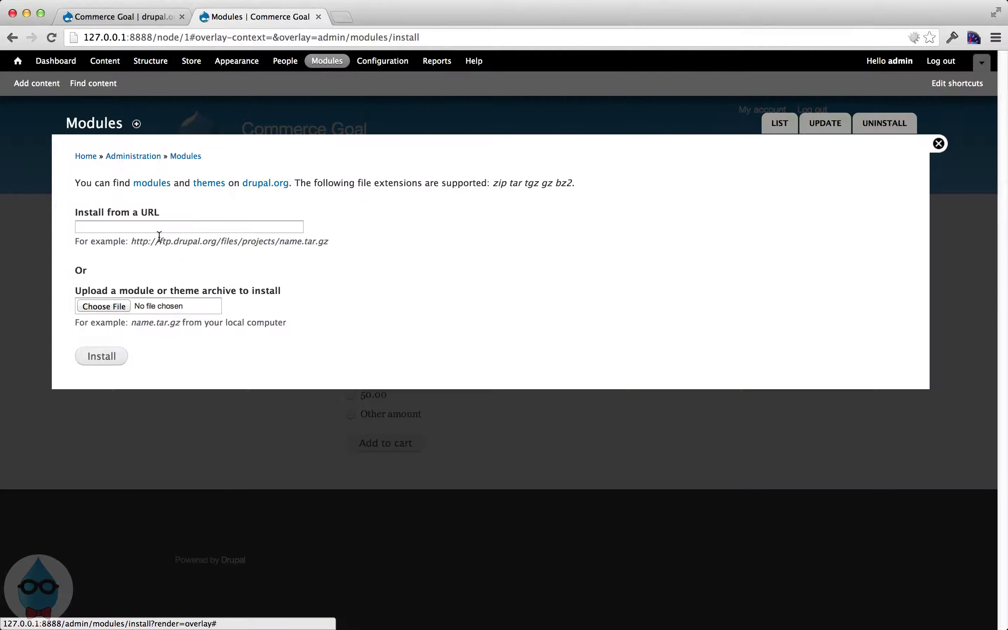
right_click(158, 227)
click(198, 293)
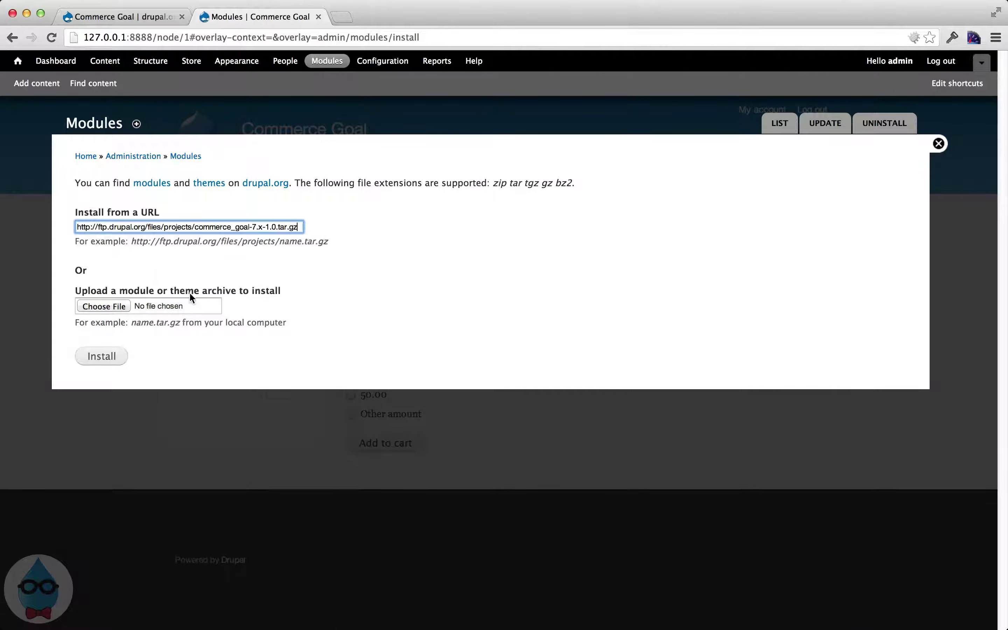
click(109, 357)
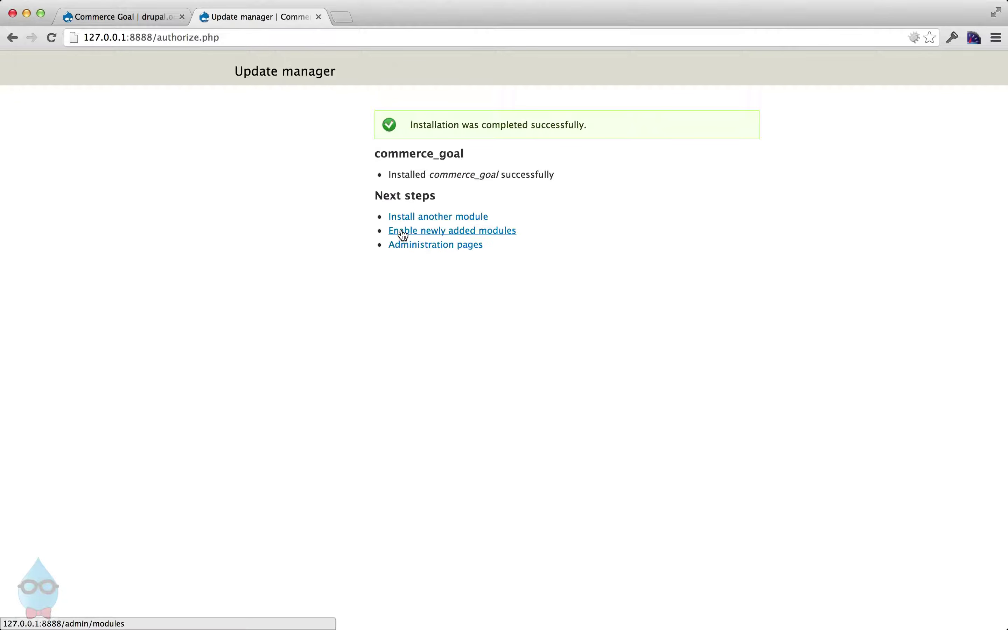
Step: Go to enable the newly added modules and scroll down to Commerce Goal in the Commerce section
click(403, 234)
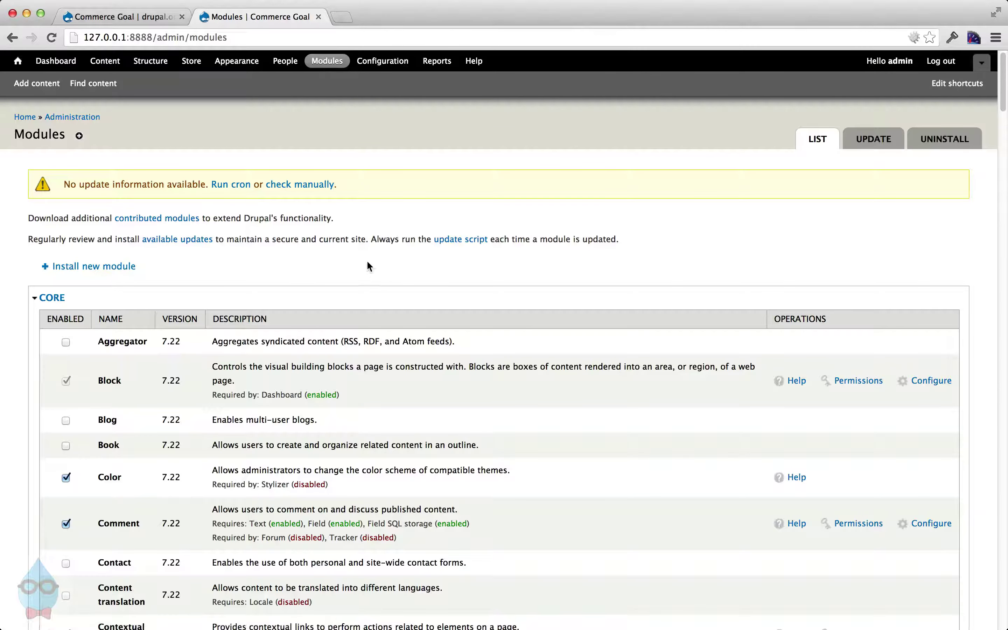
scroll(365, 262, down, 2)
scroll(364, 286, down, 20)
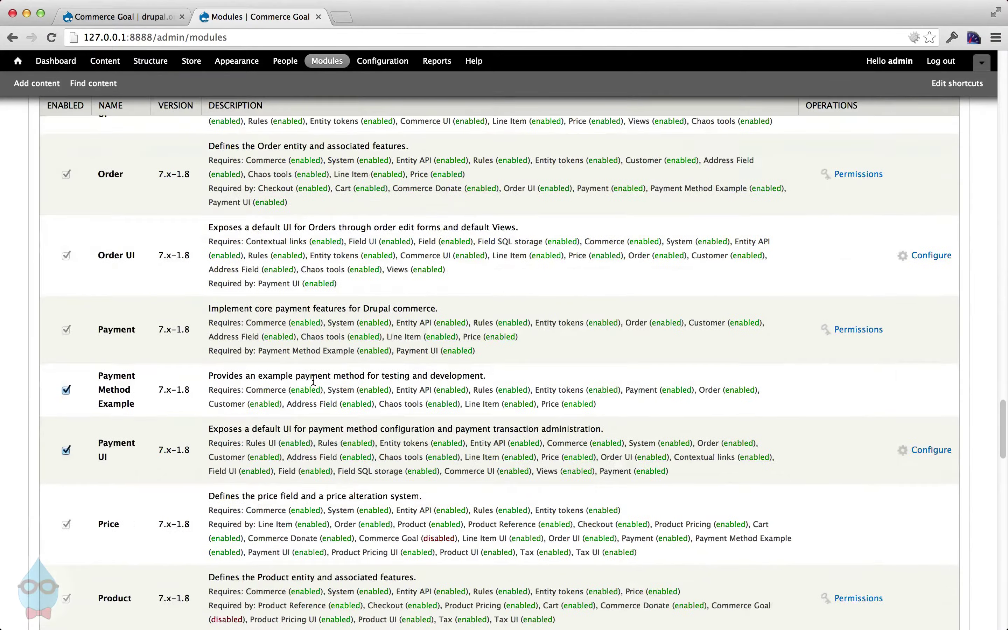
scroll(313, 380, down, 15)
click(84, 573)
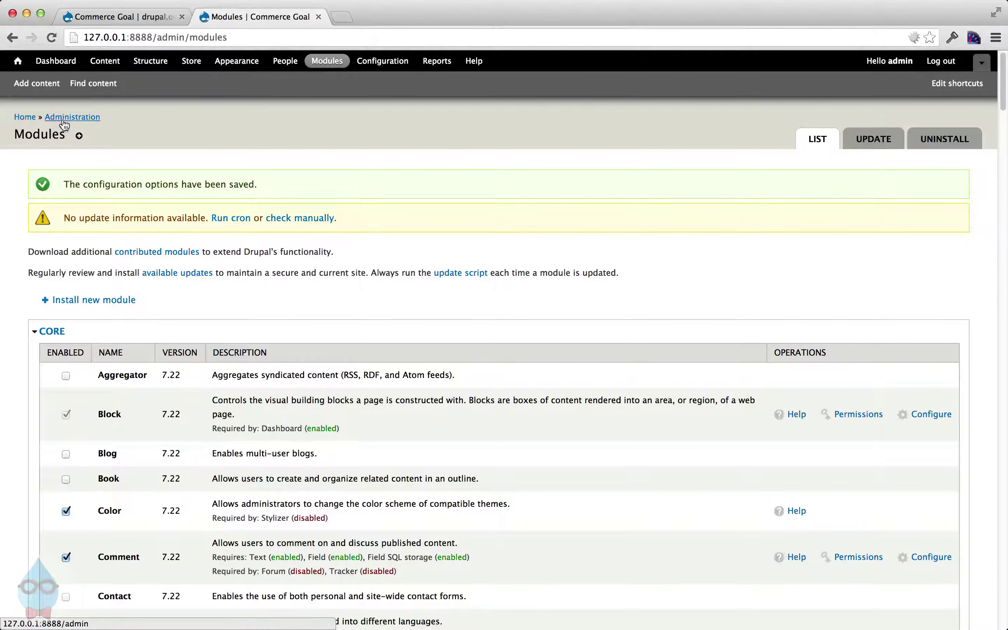
Step: Load the Save the Narwhals! donation page at /node/1
click(28, 118)
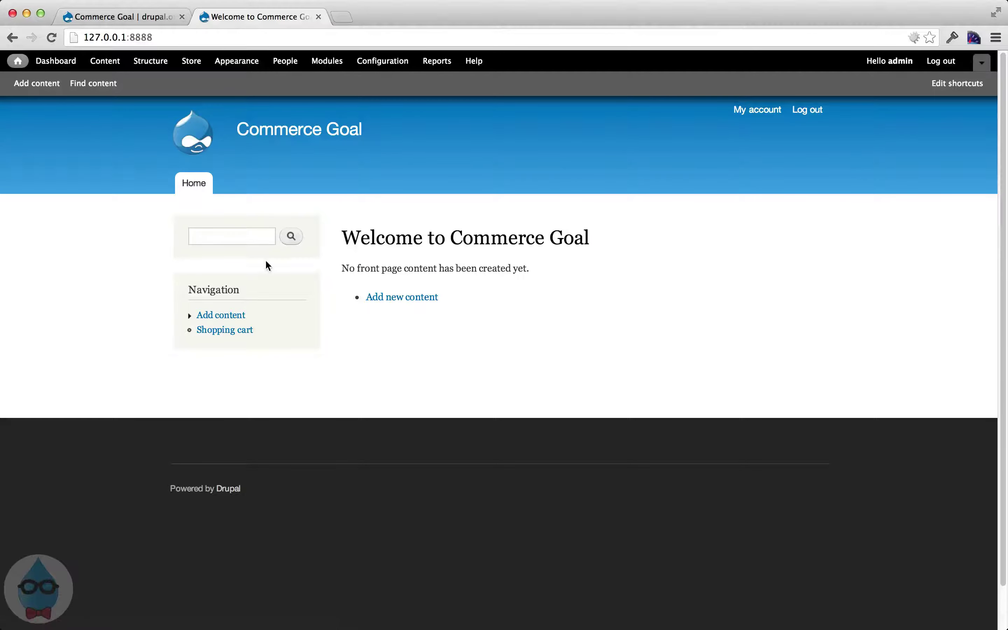
click(207, 37)
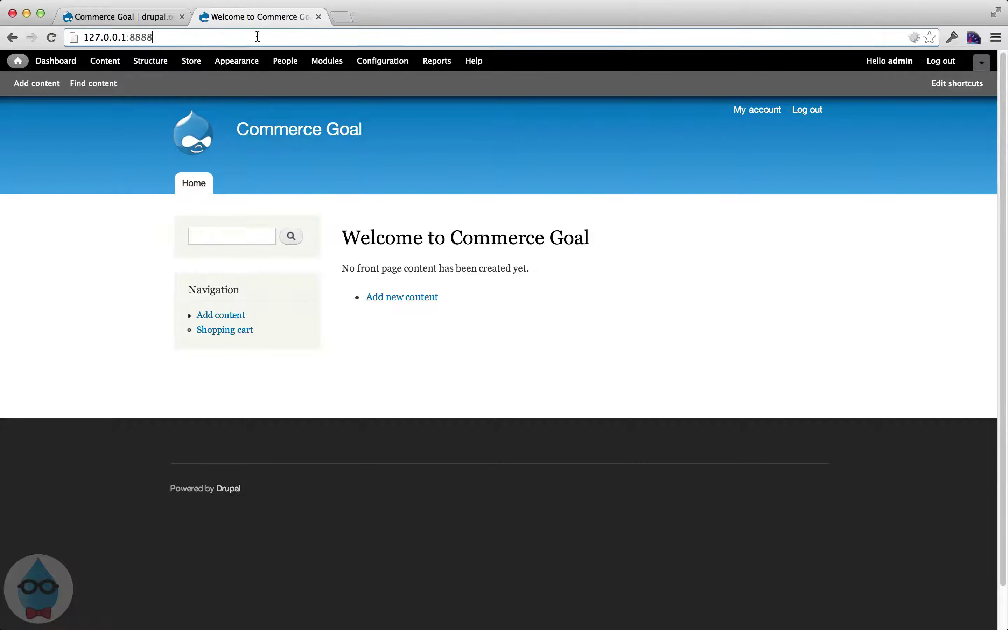
text(/node/1)
key(Return)
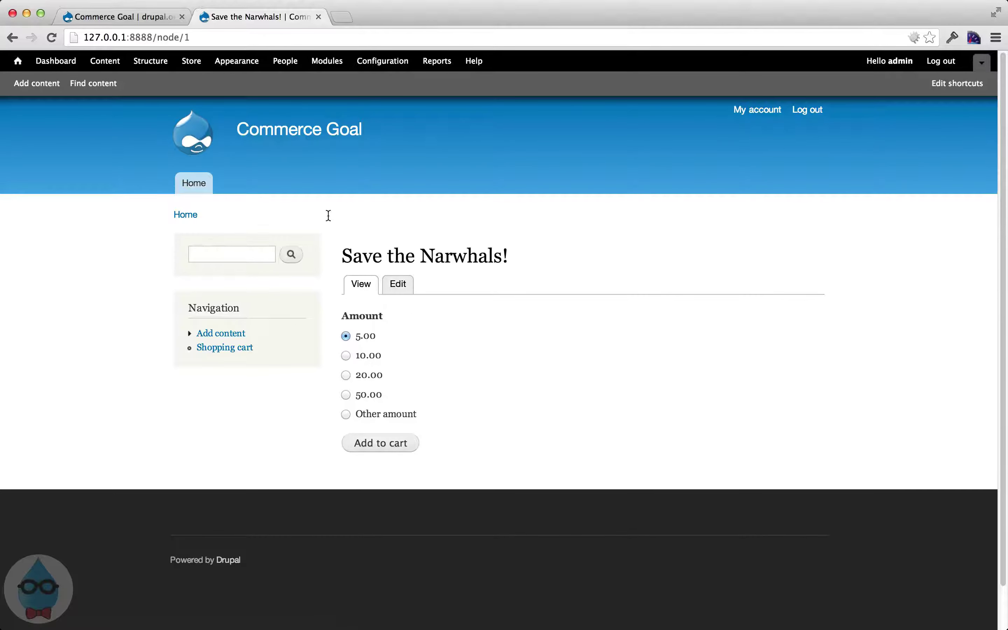
Step: Open the content types list under Structure
click(173, 61)
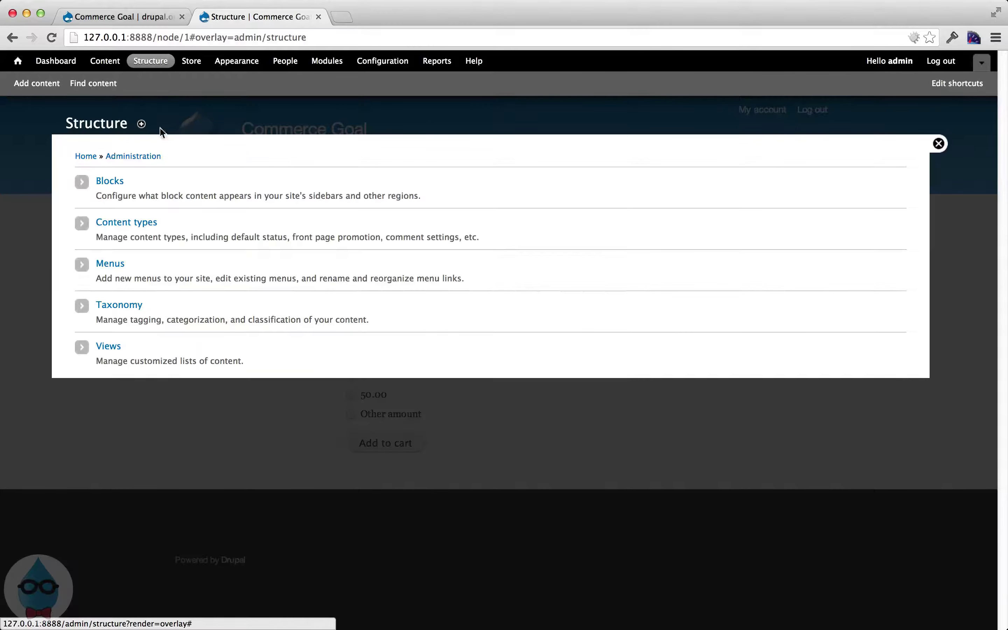
click(155, 225)
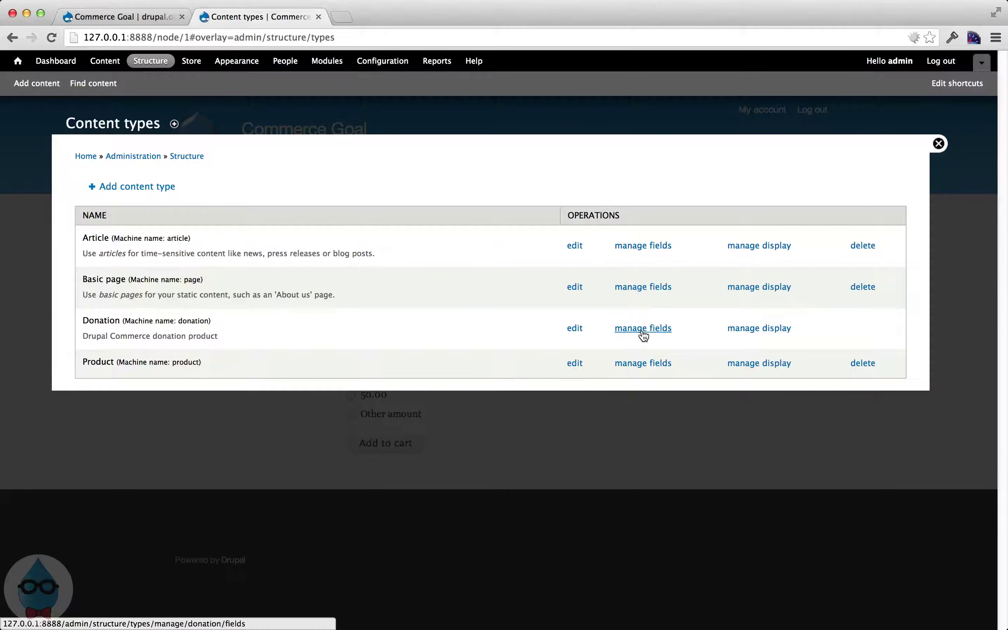
click(164, 66)
click(135, 223)
Step: Add a Price field labelled Goal (field_goal) to Donation and save its field and widget settings
click(644, 331)
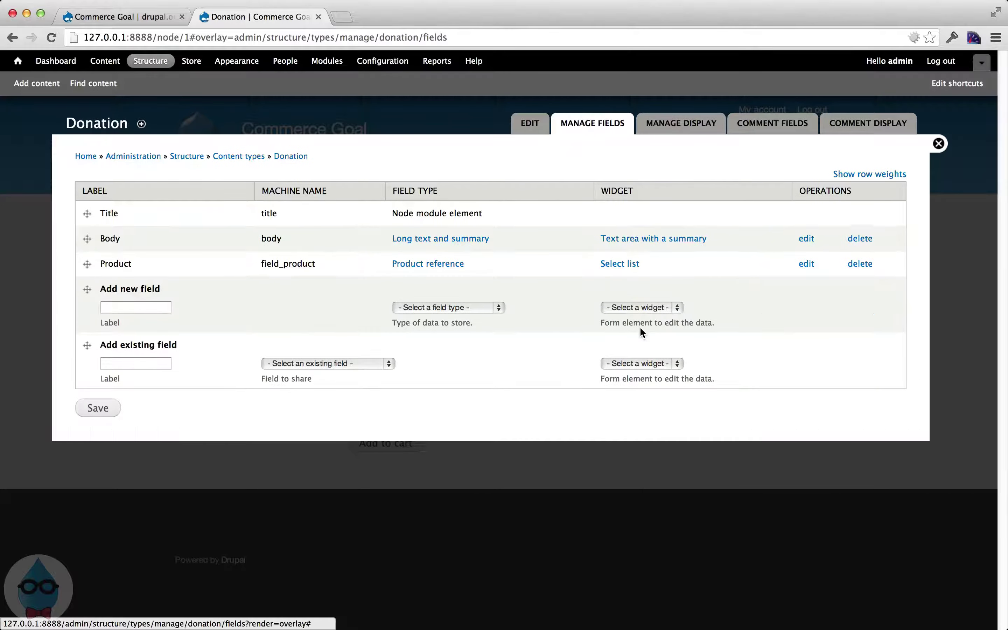
click(155, 307)
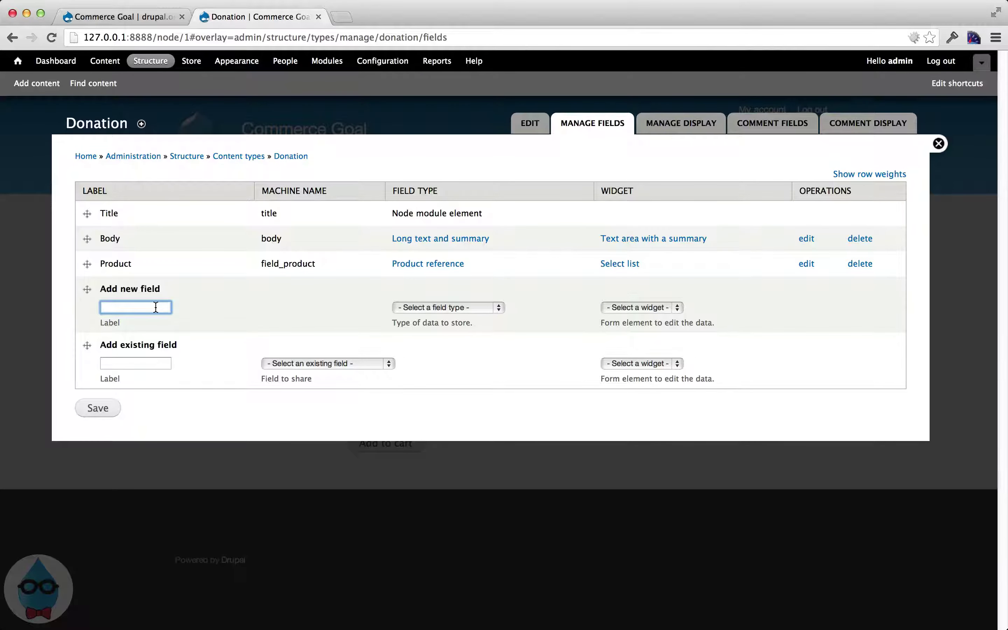
text(Goal)
click(441, 307)
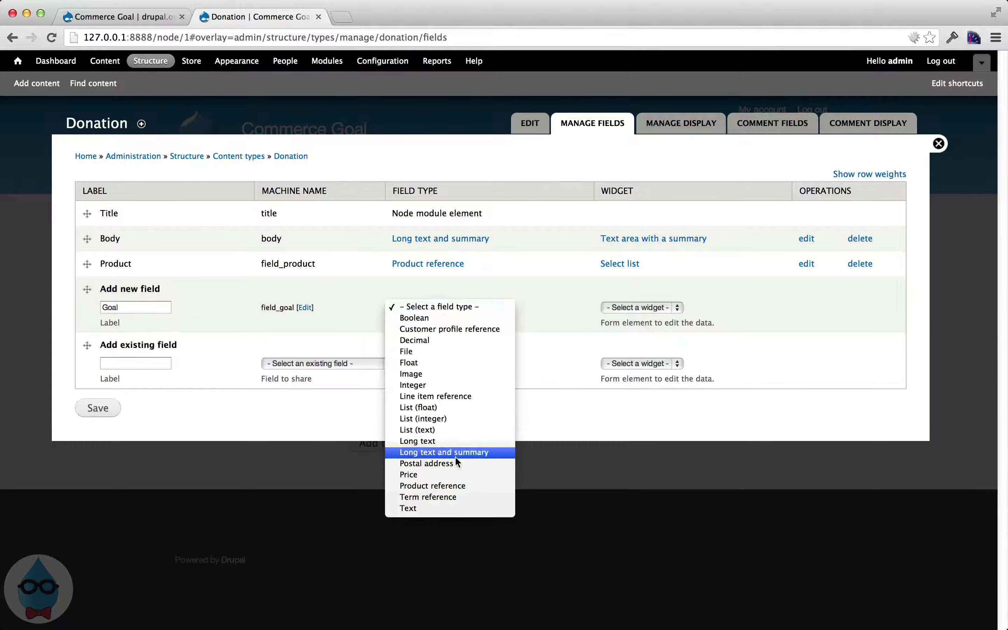
click(459, 475)
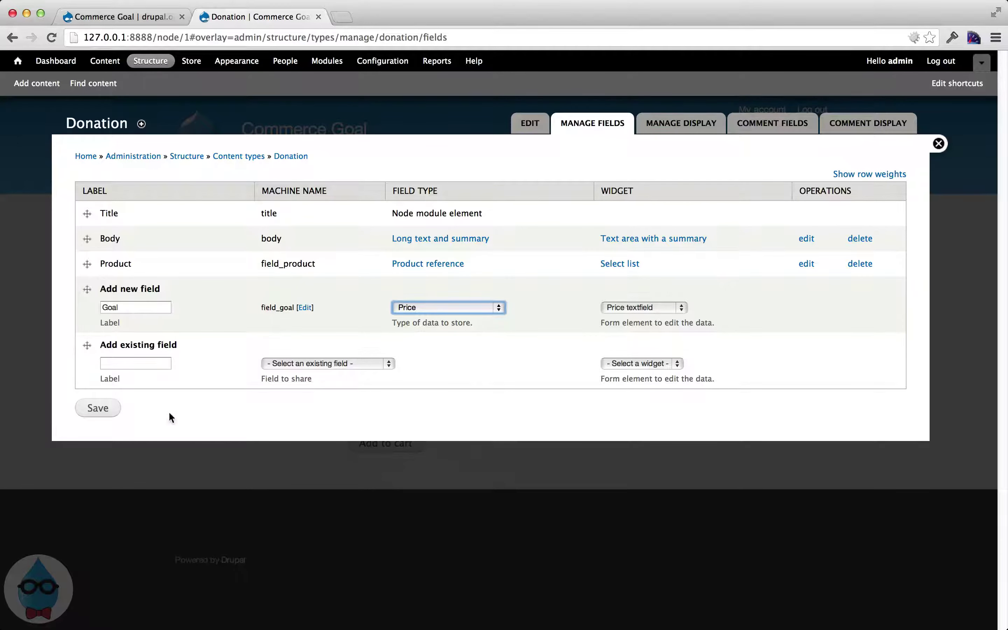
click(98, 408)
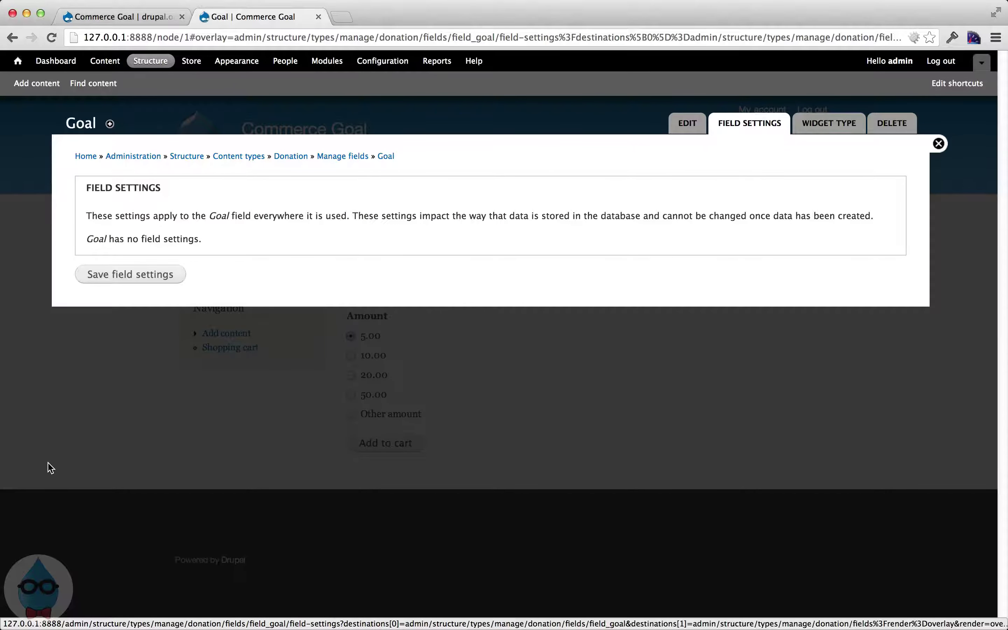
click(115, 275)
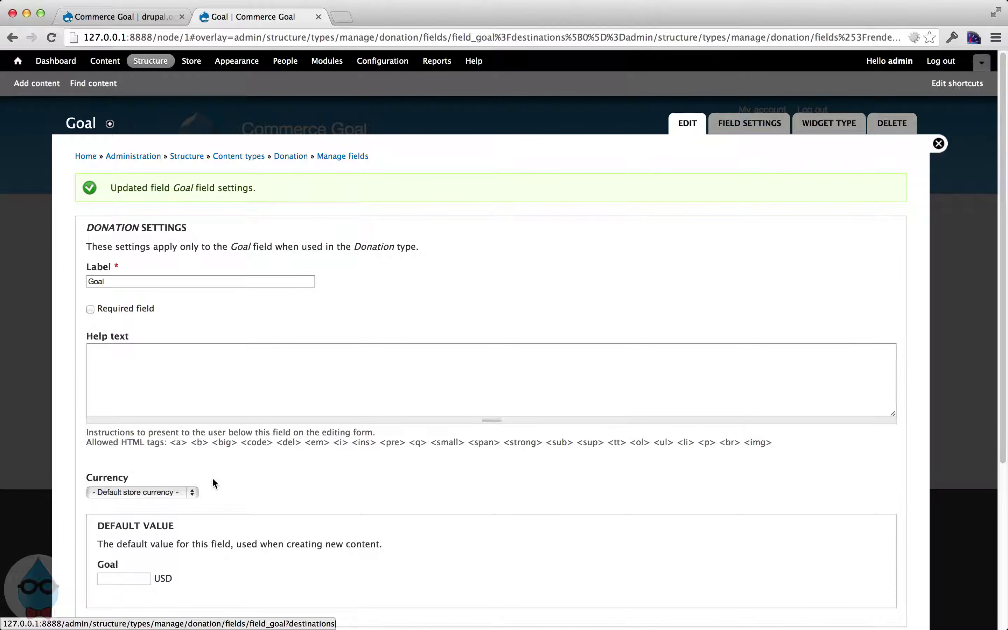
scroll(213, 479, down, 5)
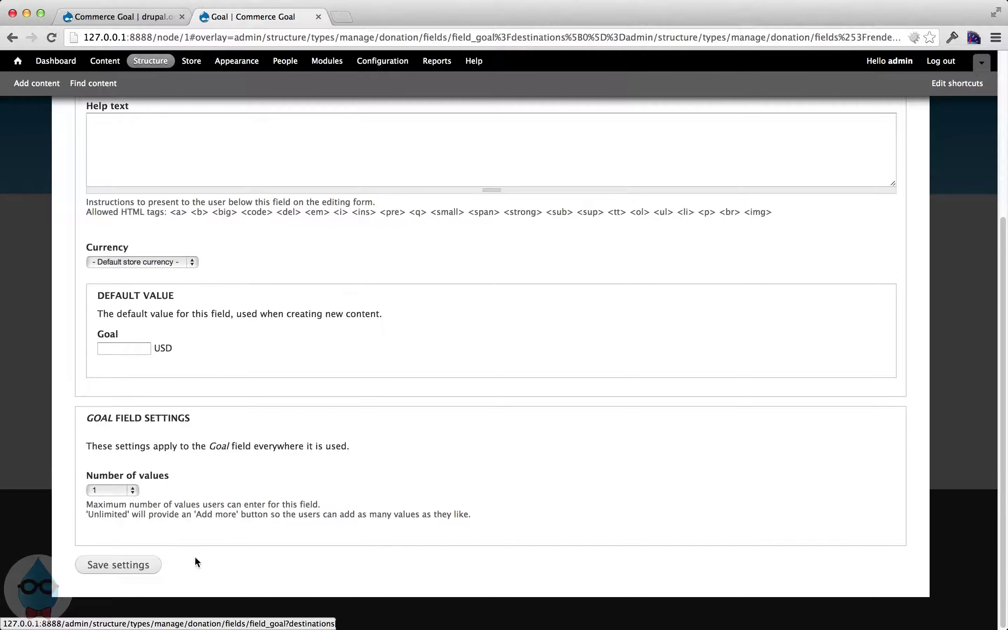
click(142, 567)
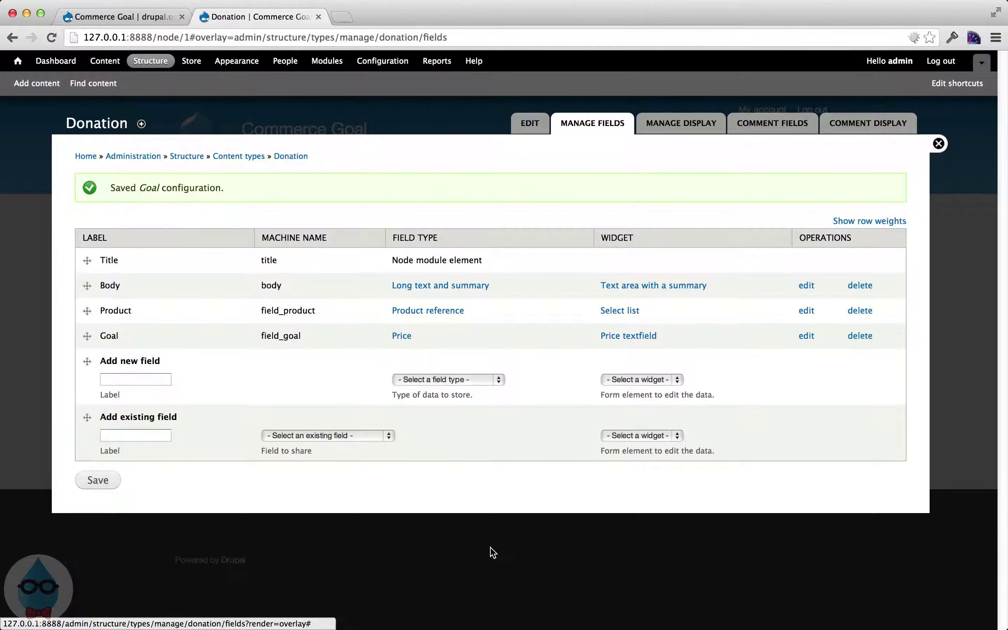
Step: Close the admin overlays to return to the Save the Narwhals! page
click(939, 144)
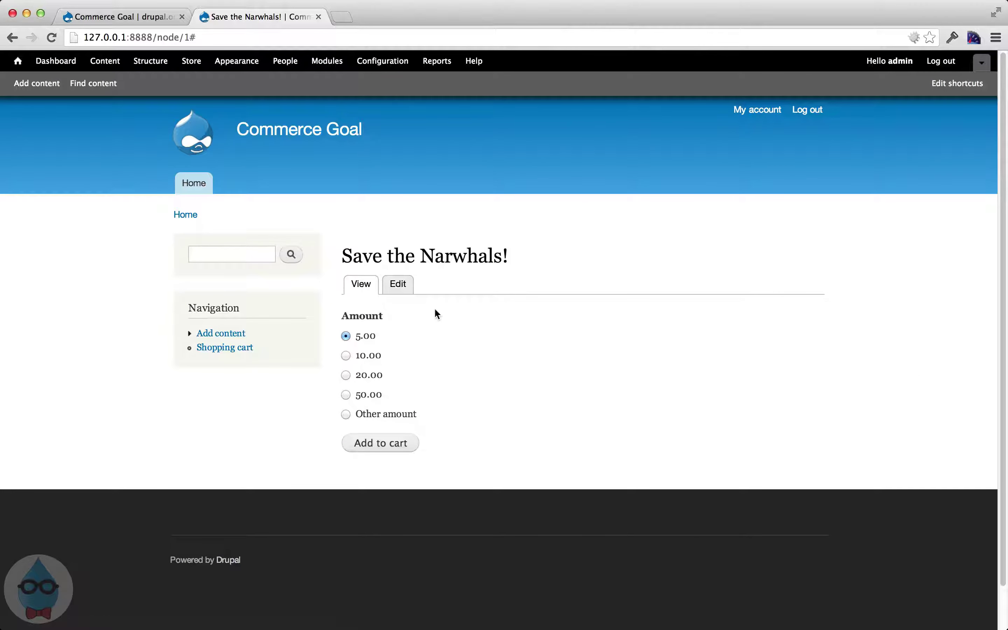
click(151, 62)
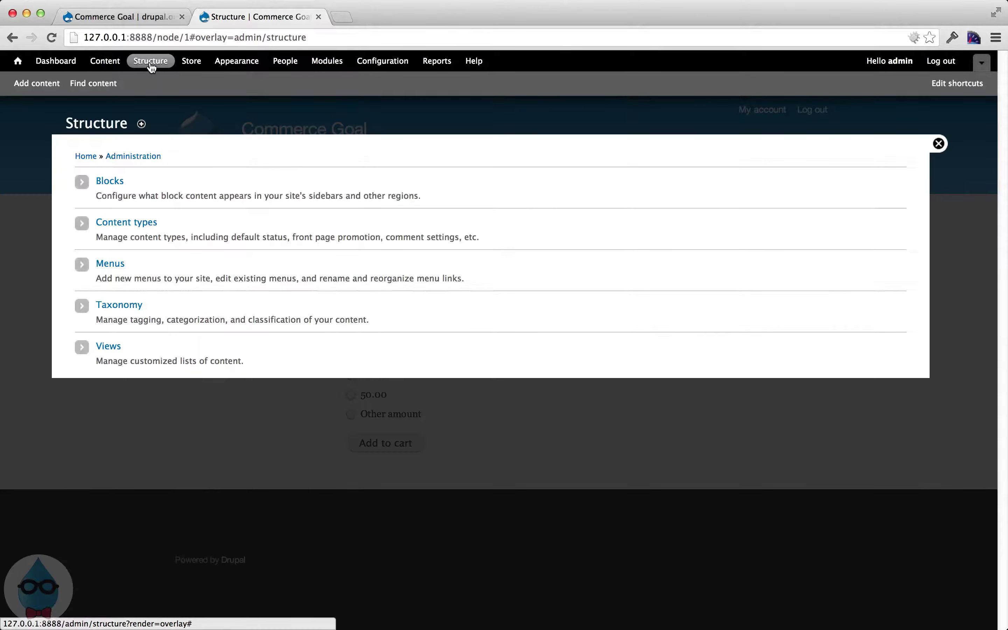
click(942, 141)
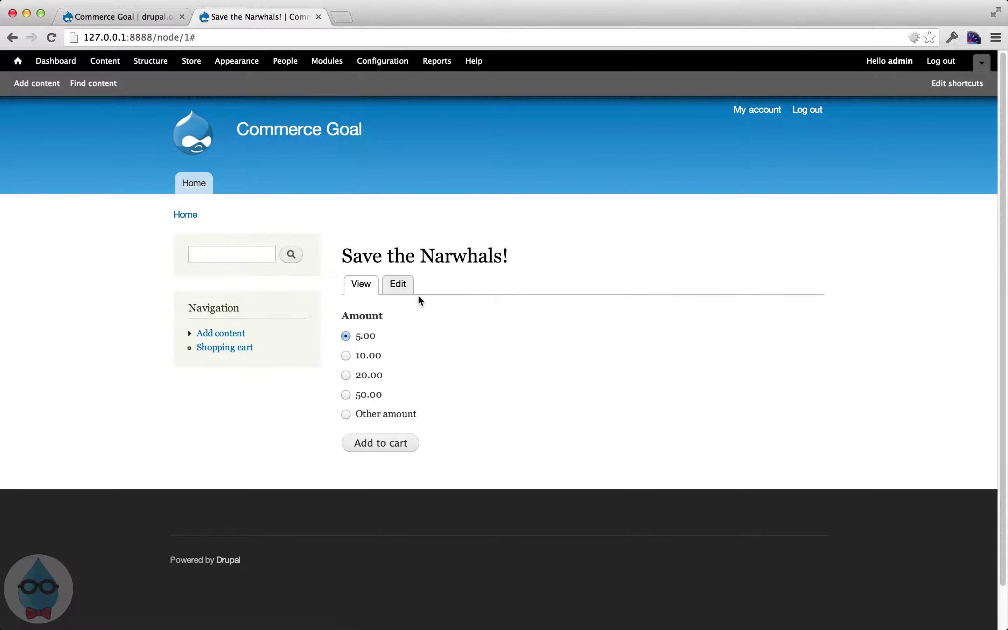
Step: Enter a goal of 10000 on the Save the Narwhals! donation and save it
click(399, 287)
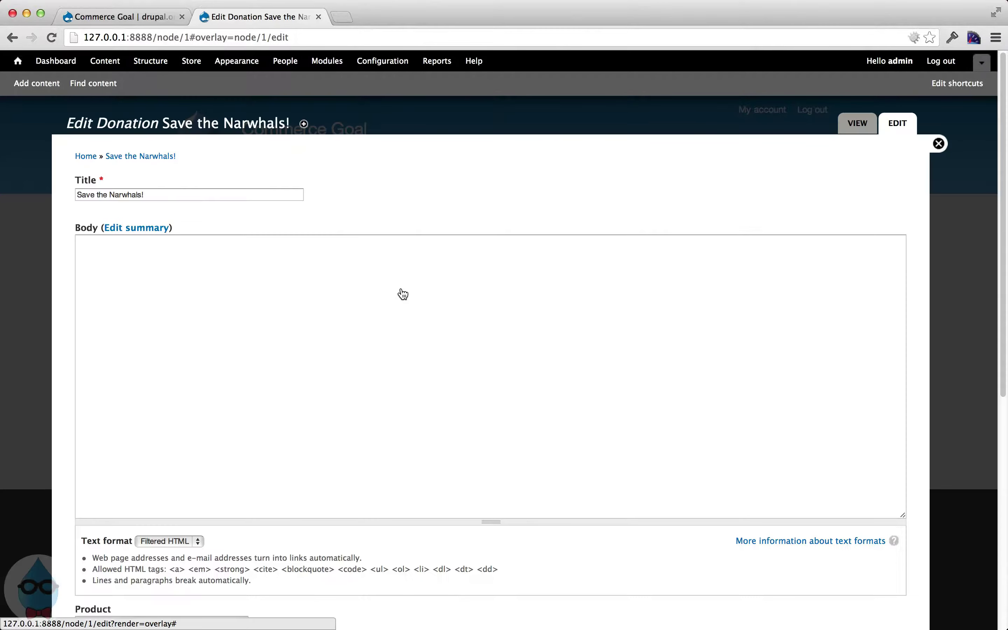
scroll(312, 416, down, 4)
scroll(318, 414, down, 2)
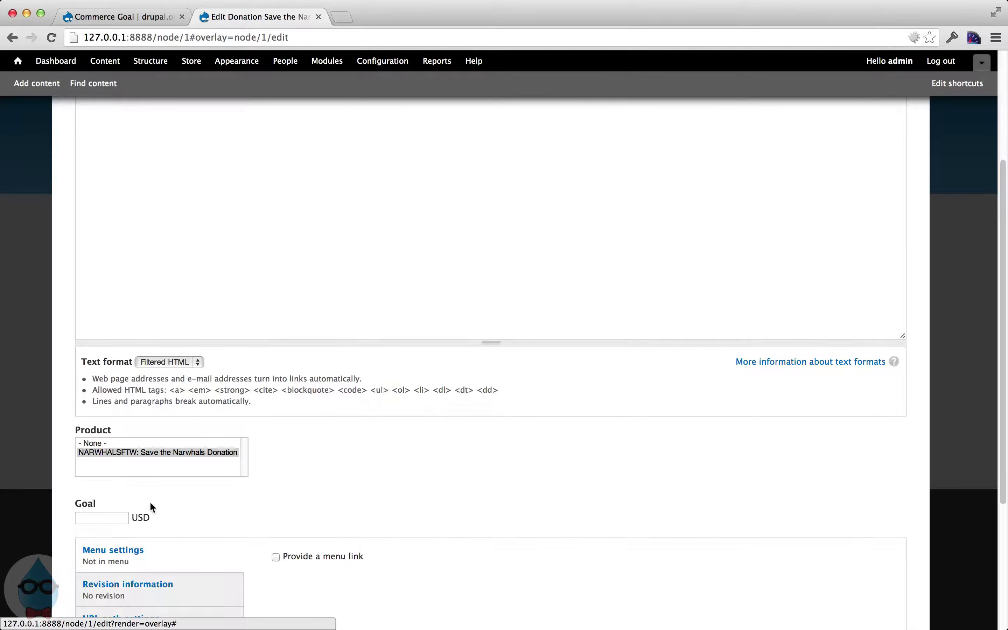
click(109, 519)
text(10000)
scroll(599, 565, down, 5)
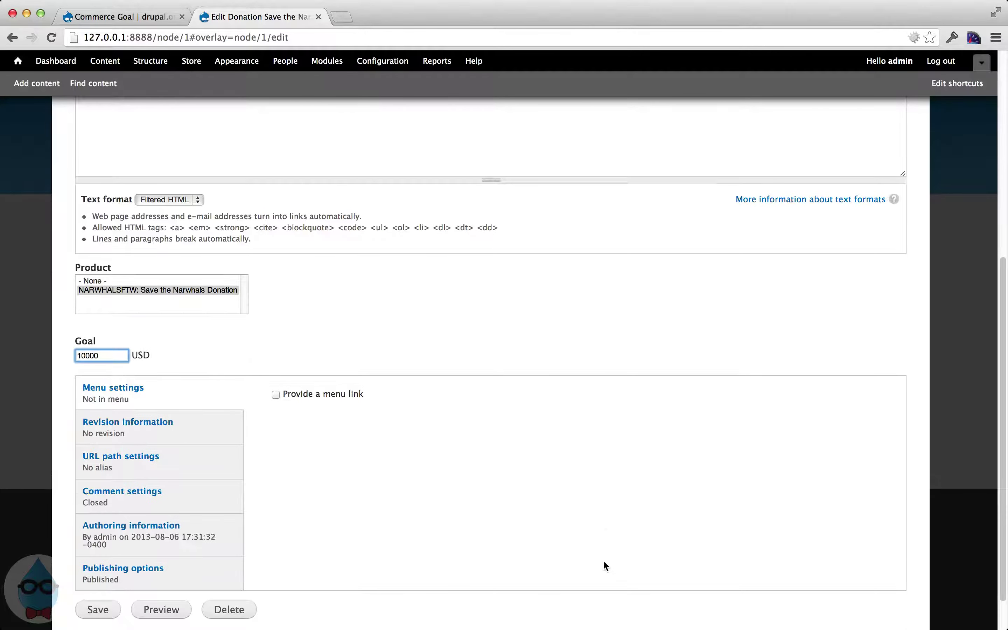
click(84, 565)
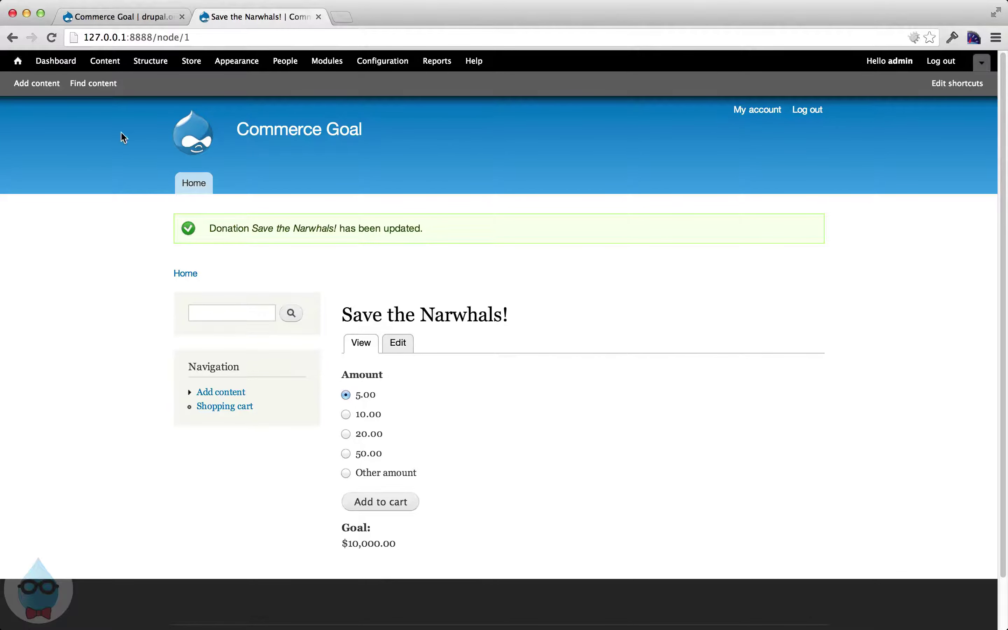
Step: In the Donation display, move Goal above Product: Price and save the order
click(167, 62)
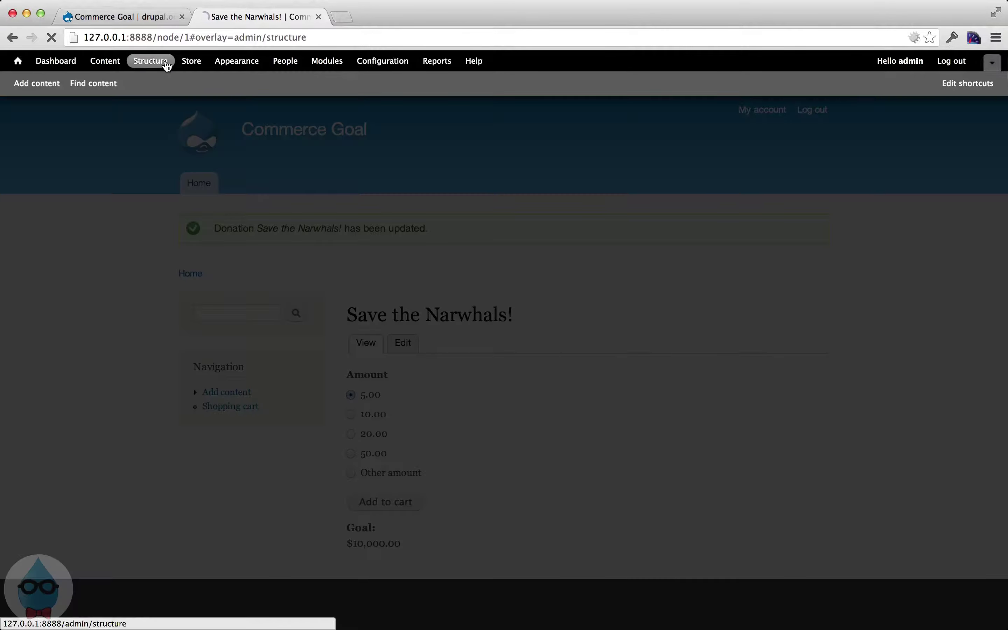
click(119, 225)
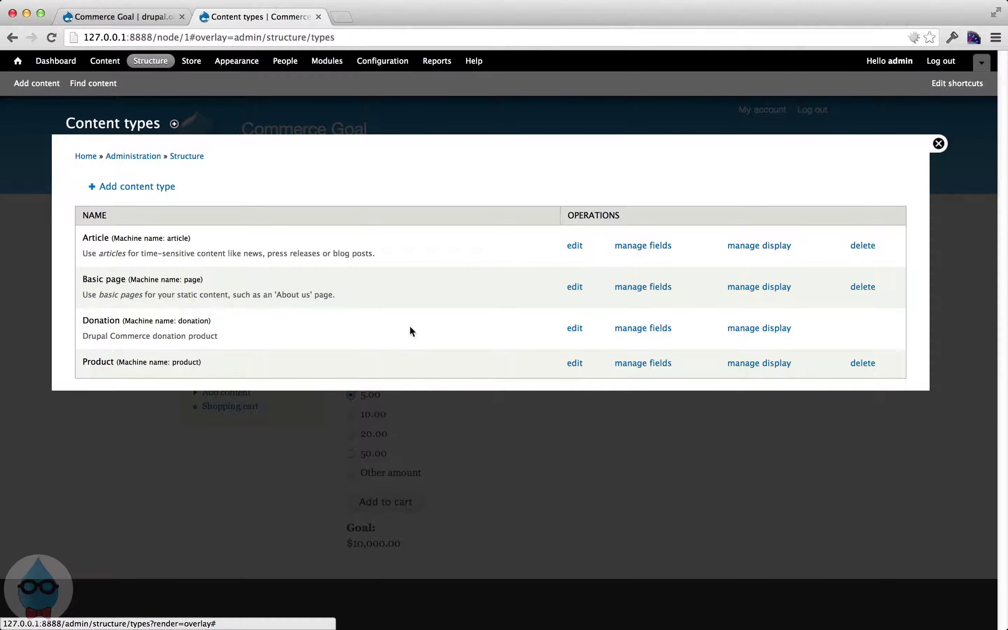
click(754, 337)
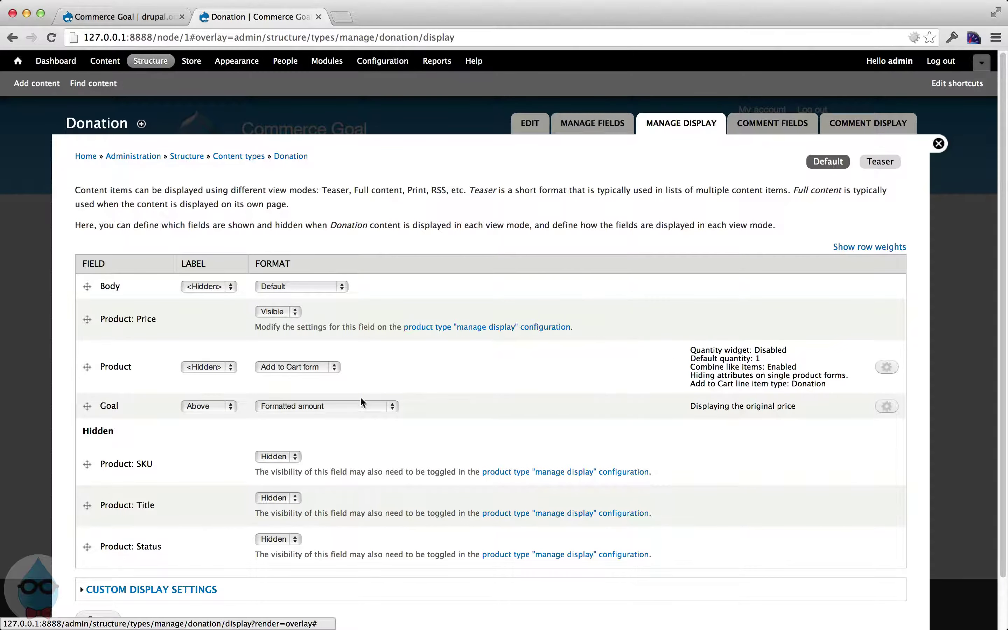
drag(87, 406, 87, 361)
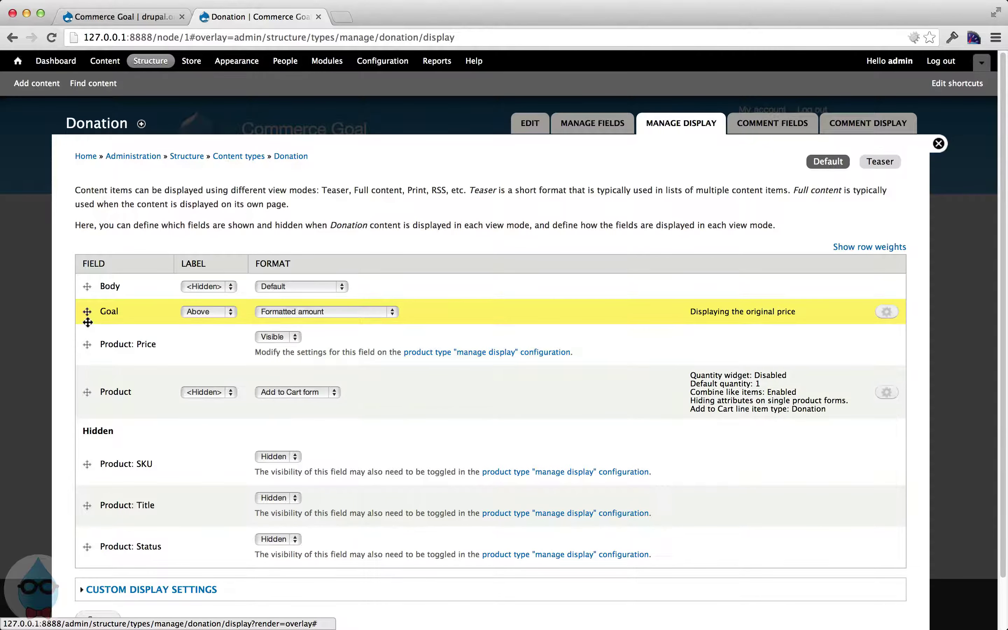
drag(87, 322, 88, 324)
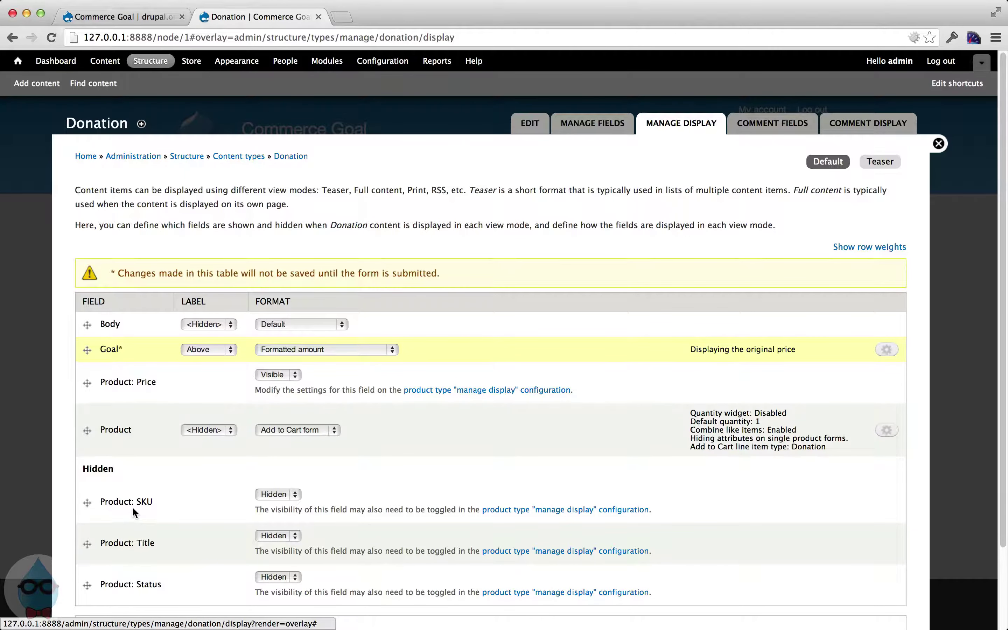
scroll(132, 507, down, 3)
click(96, 564)
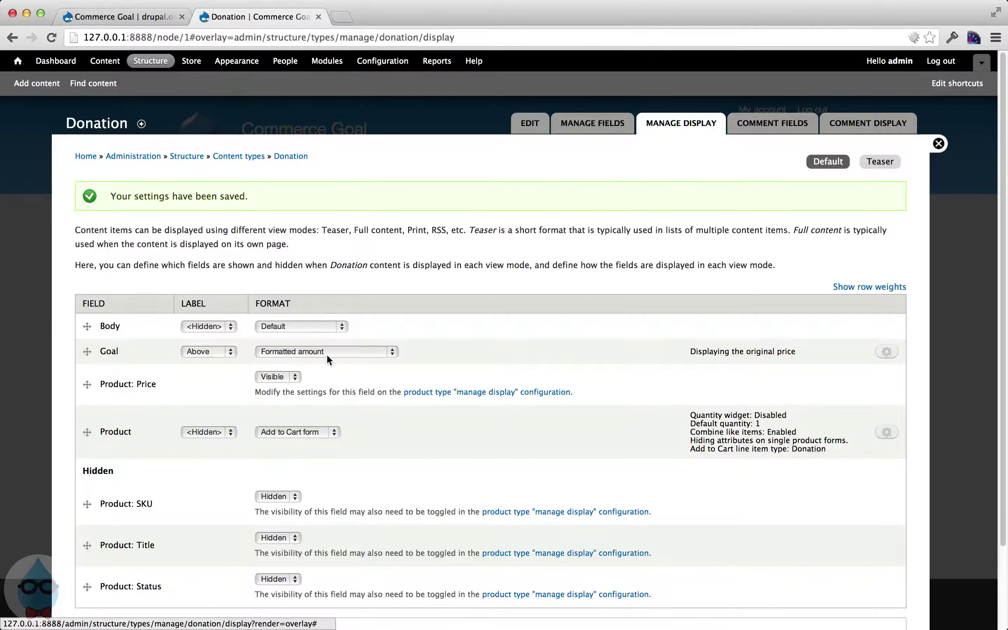
Step: Format Goal as a Commerce Goal Progress Bar counting Product (field_product)
click(327, 358)
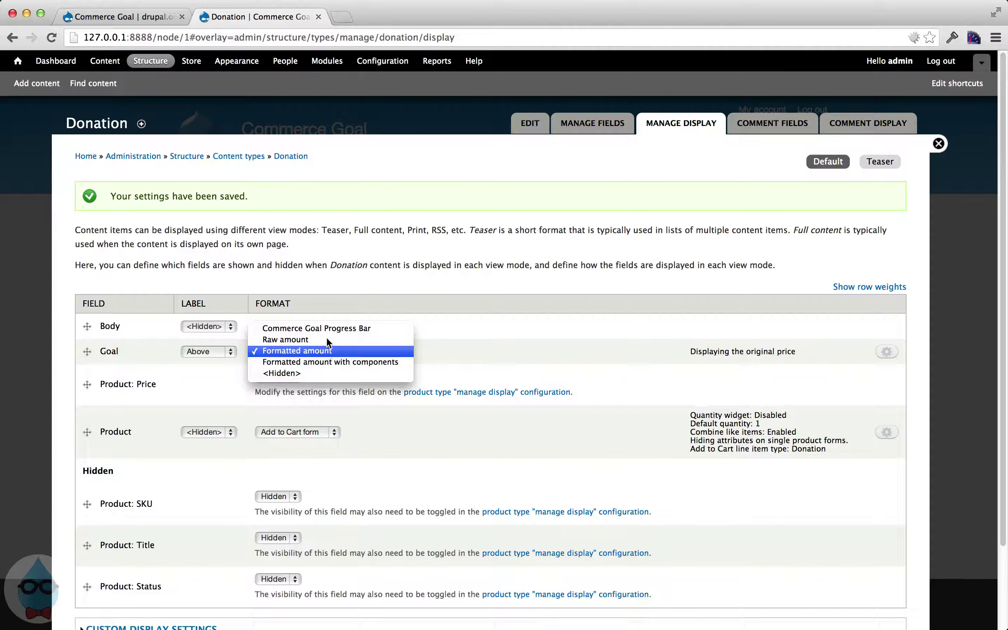
click(353, 332)
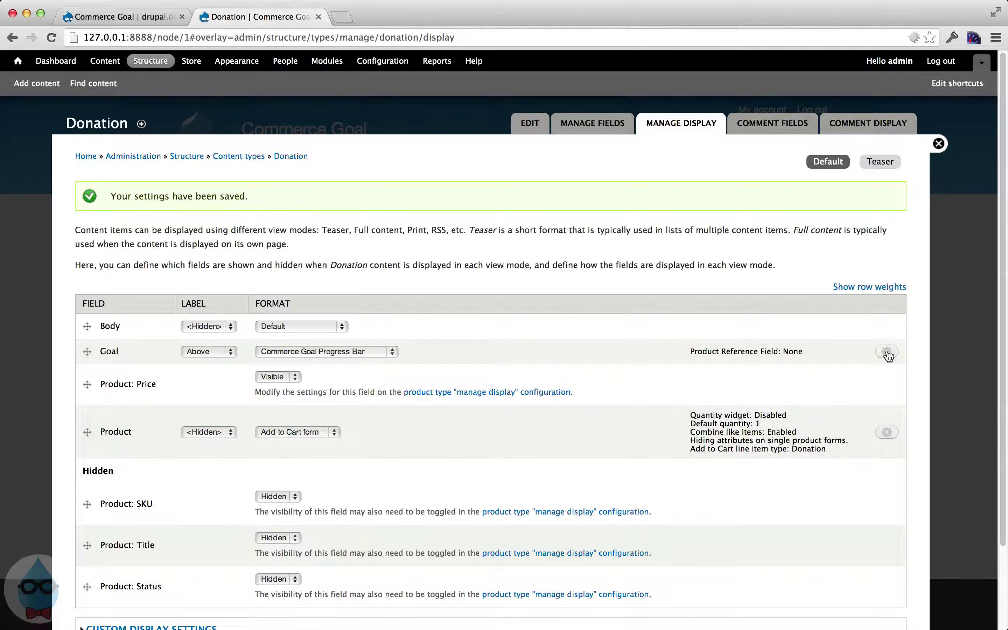
click(887, 353)
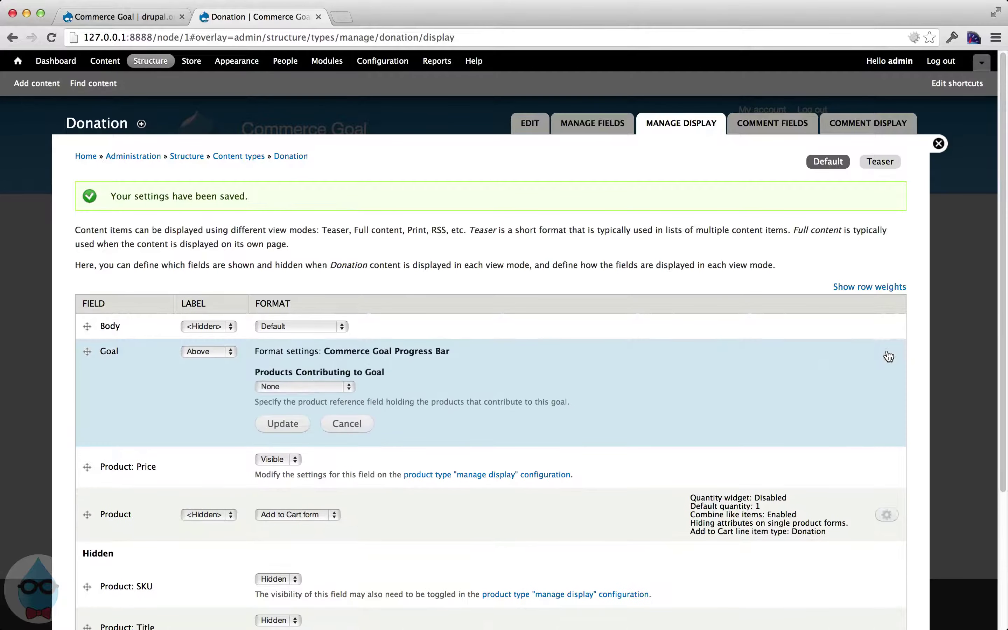
click(278, 386)
click(325, 398)
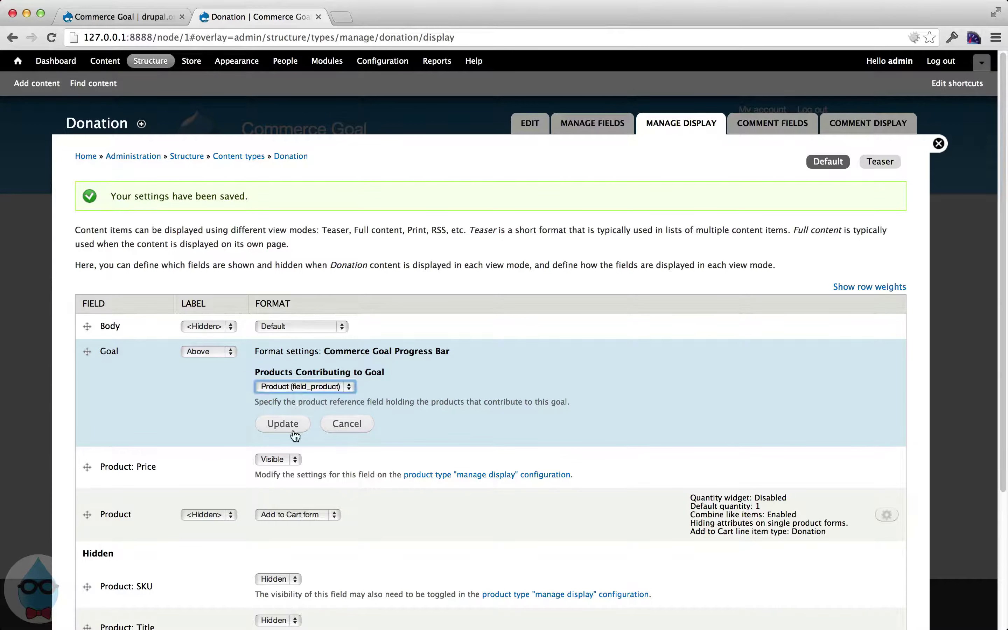
click(284, 424)
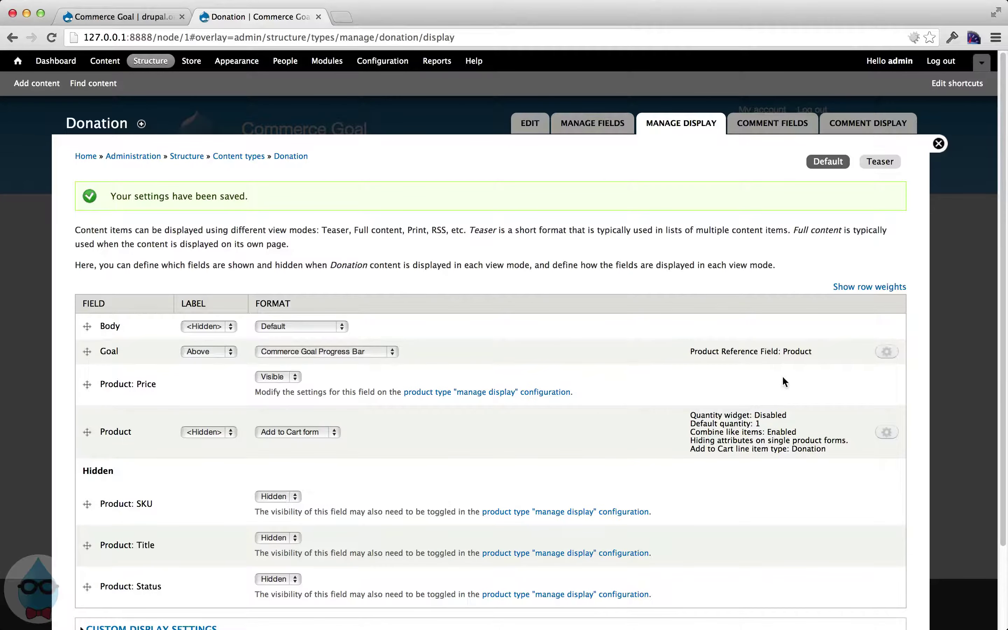
Step: Save the Donation display and view the page's $0.00, 0% progress bar toward $10,000.00
scroll(320, 525, down, 3)
click(102, 565)
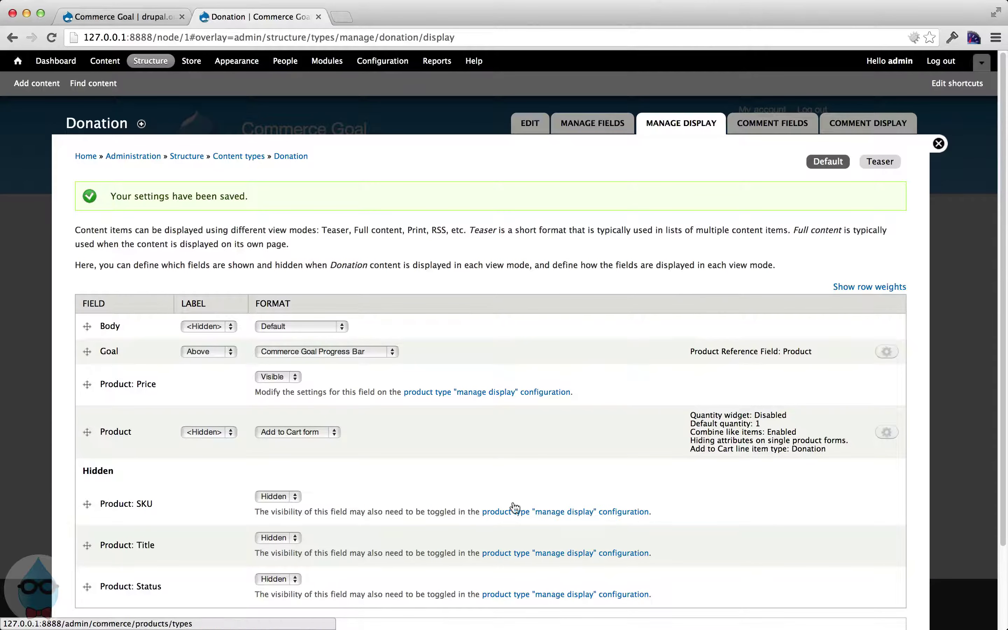
click(940, 145)
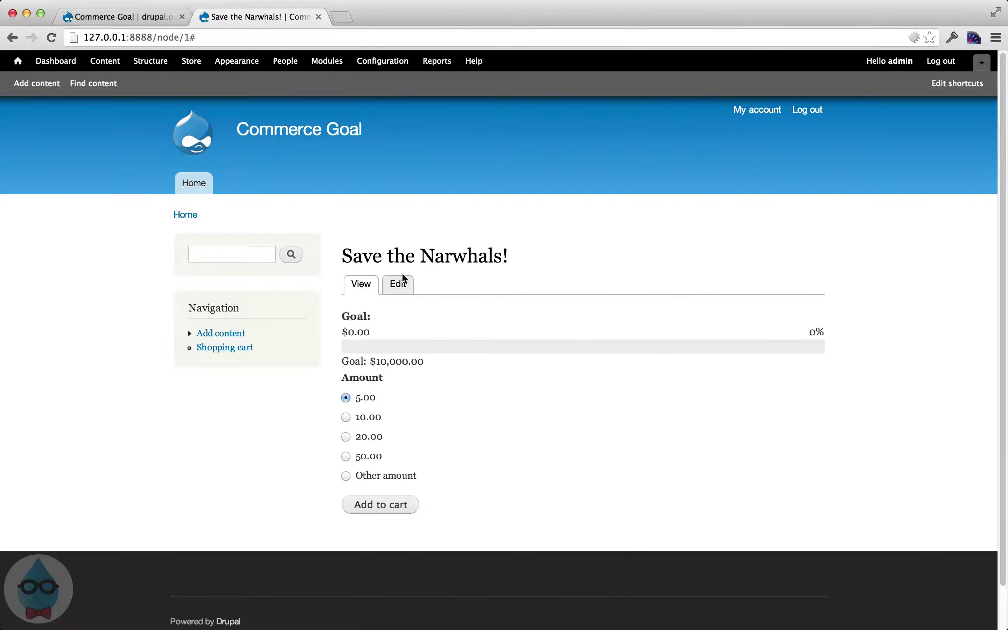
Step: Set the Goal label to <Hidden> in the Donation display, save, and return to the page
click(133, 62)
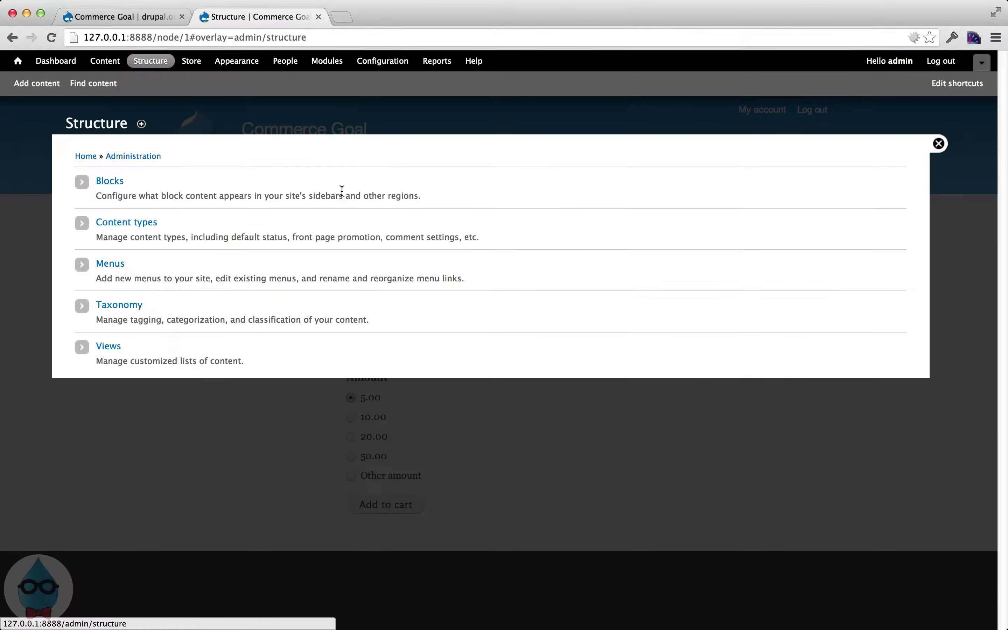
double_click(127, 222)
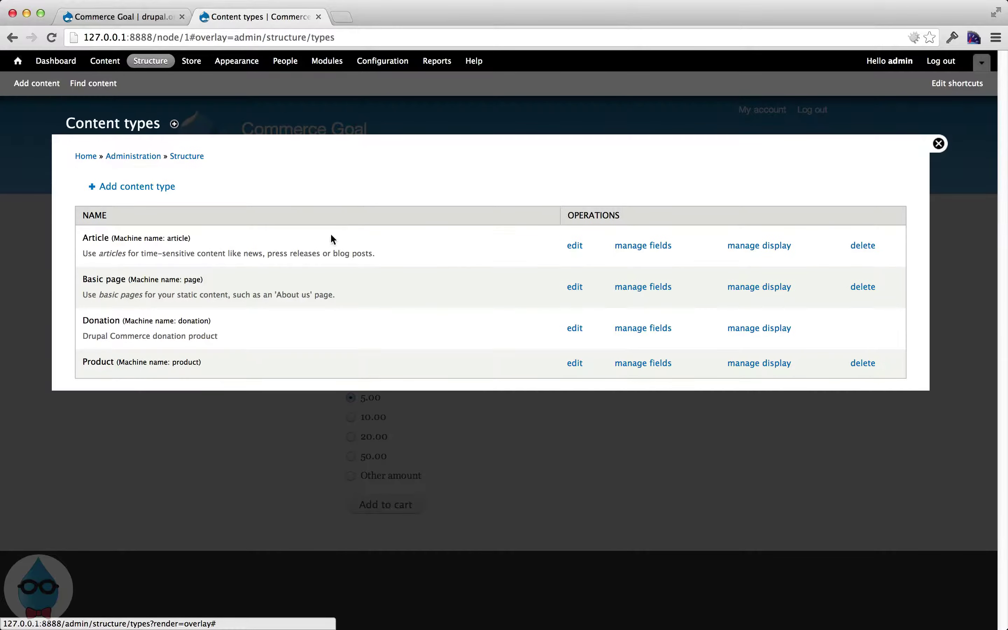
click(747, 330)
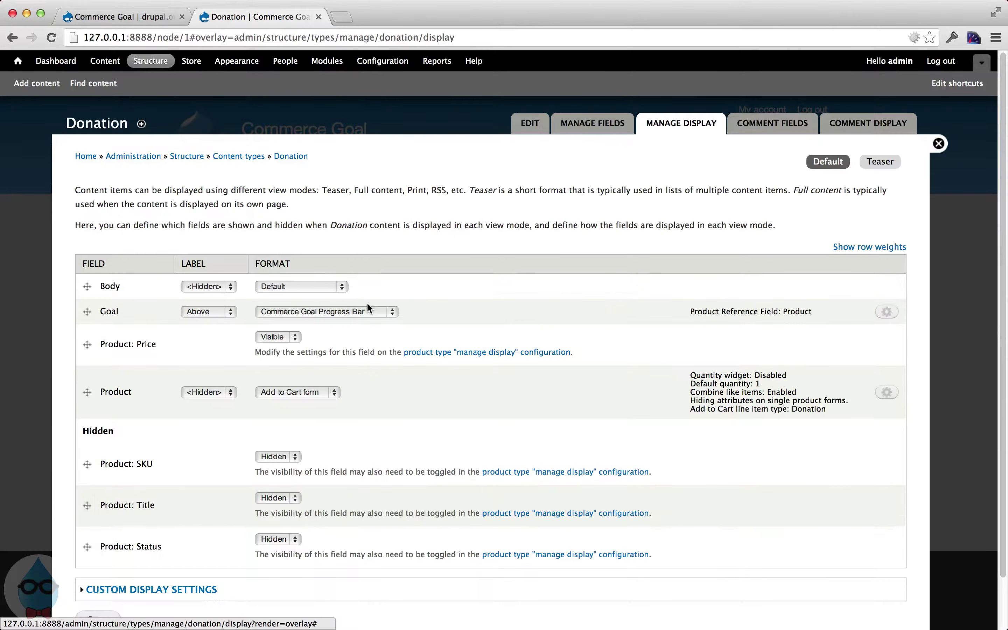
click(210, 312)
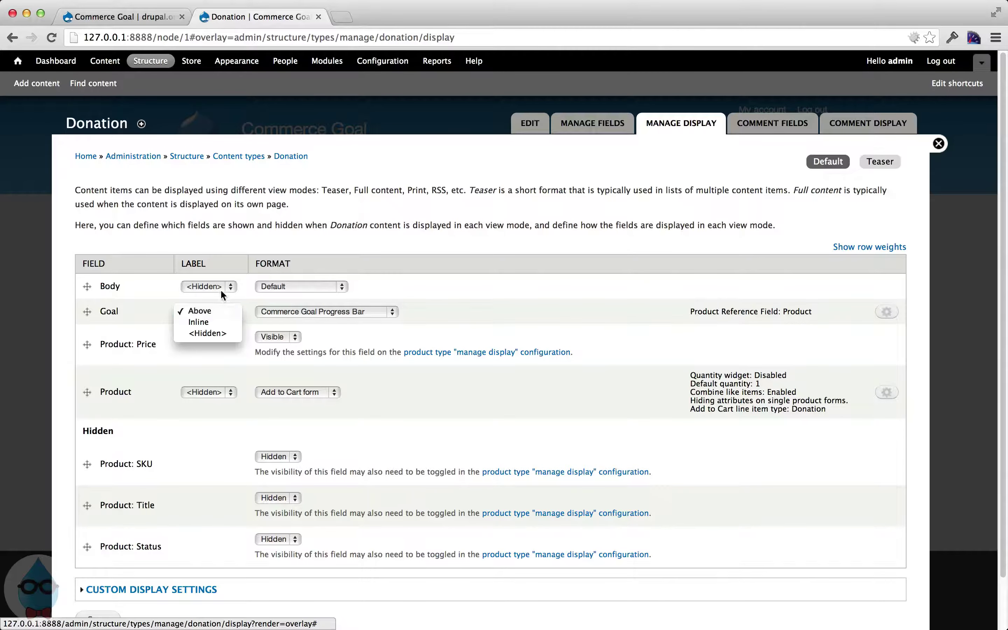
click(216, 334)
scroll(212, 342, down, 3)
click(98, 565)
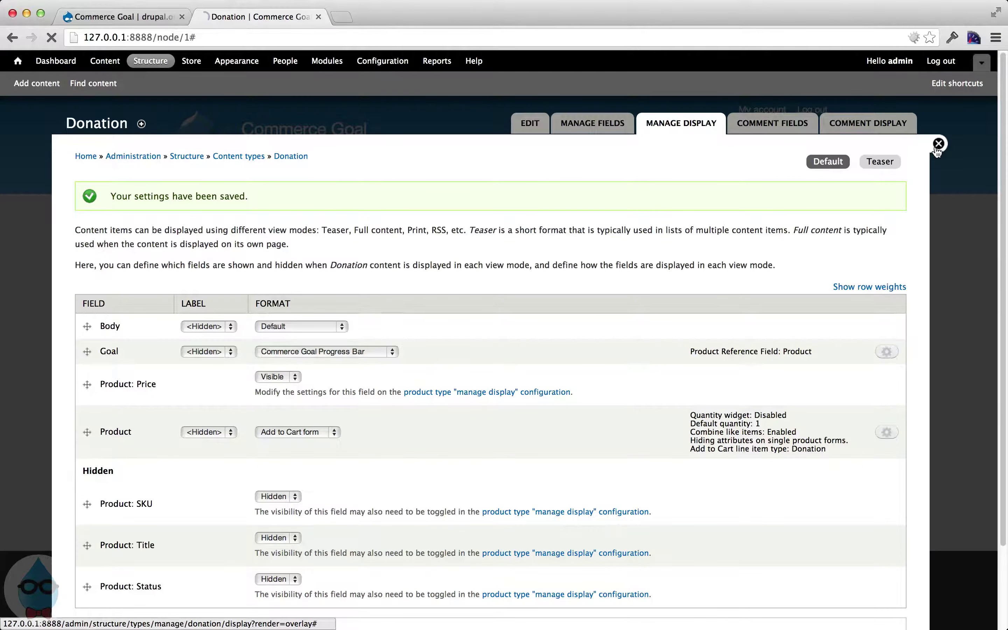
click(939, 143)
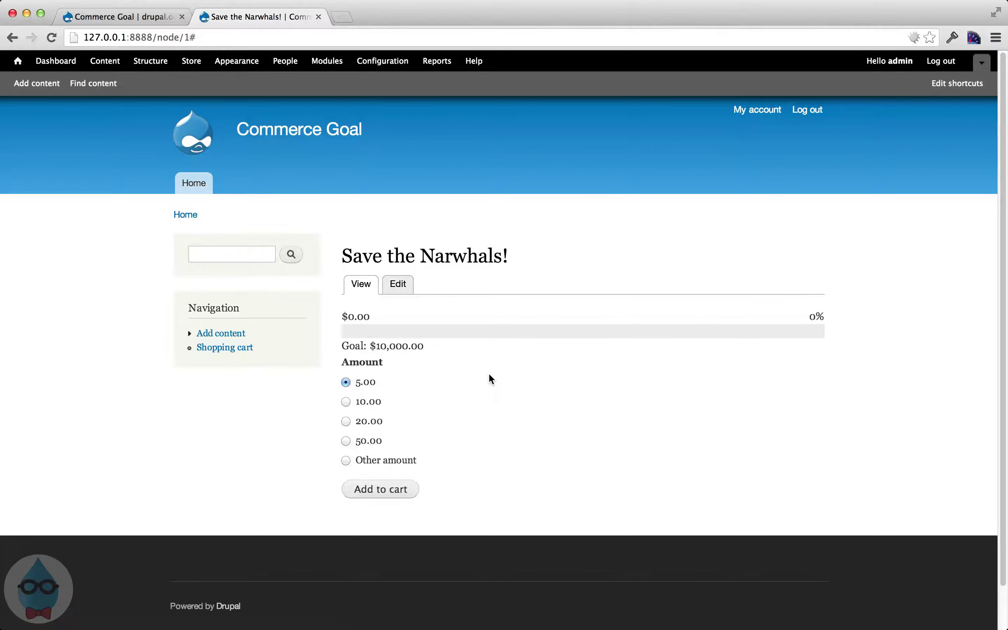
Step: Add a 20.00 donation to the cart and start checkout
click(381, 422)
click(394, 491)
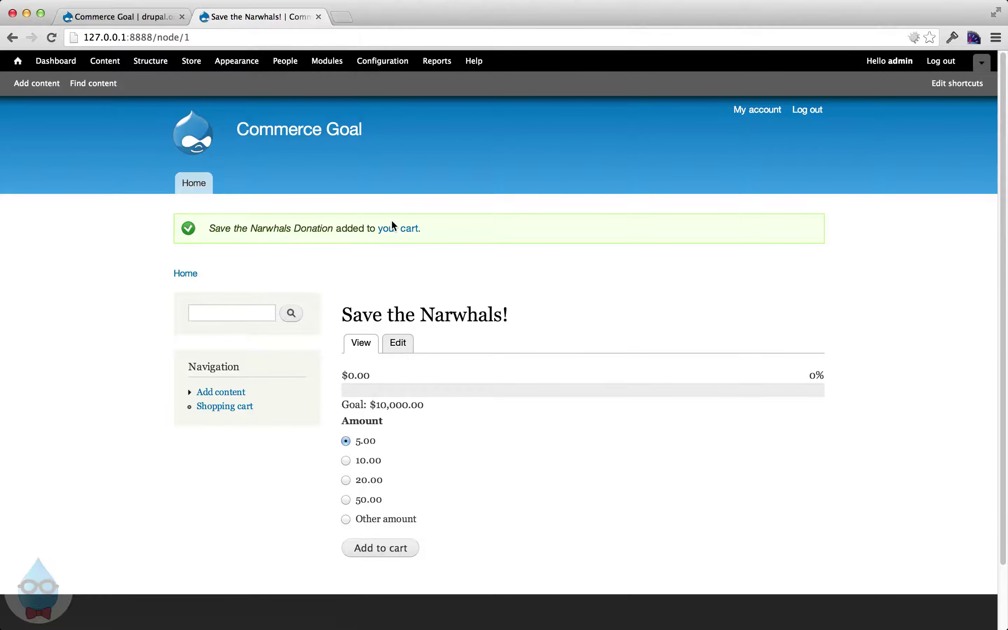
click(394, 228)
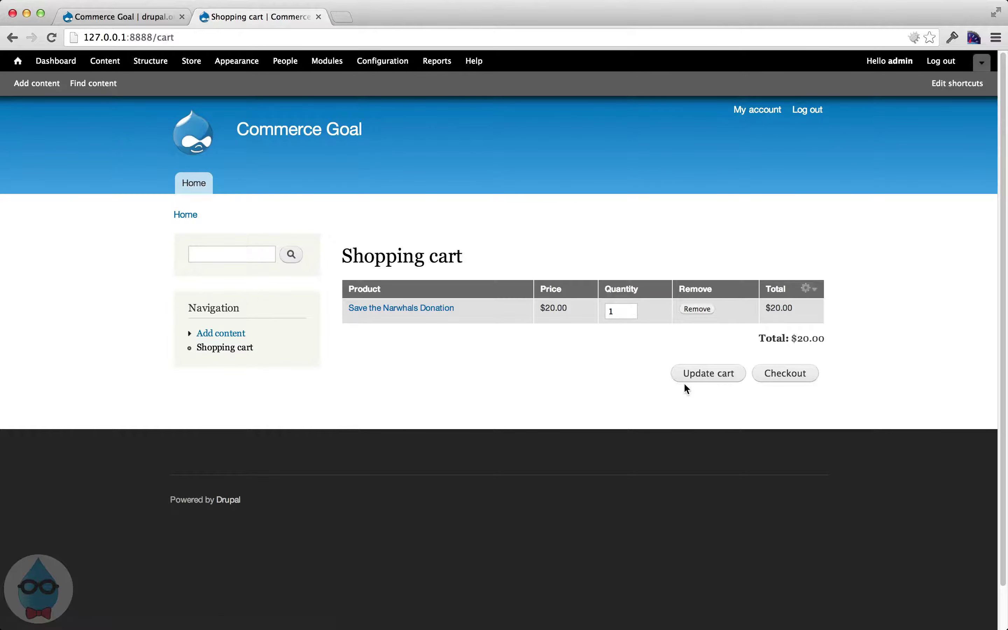
click(755, 375)
Step: Choose United States as the billing country
scroll(709, 397, down, 5)
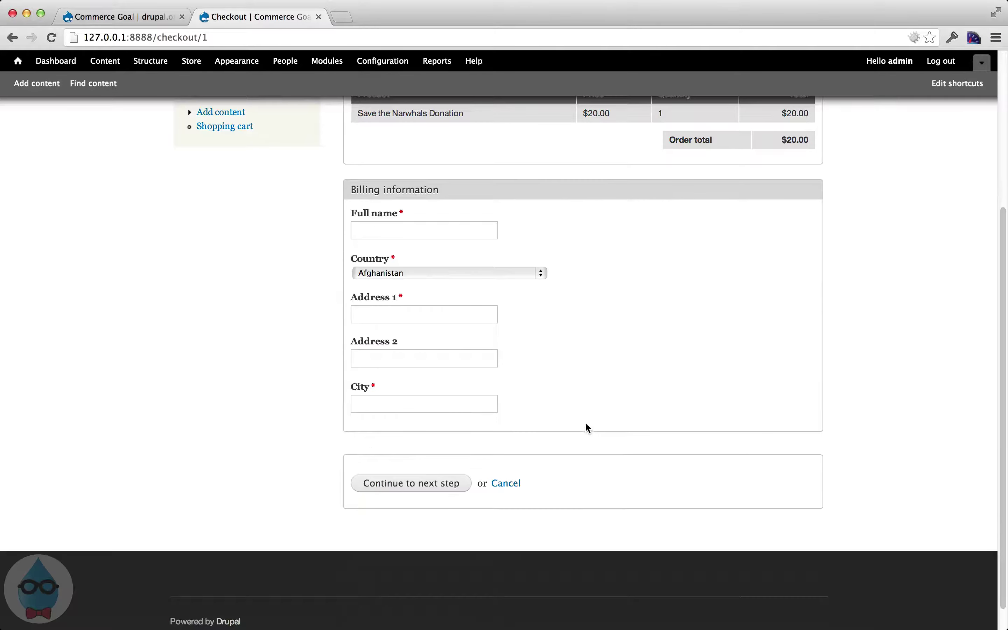
click(478, 272)
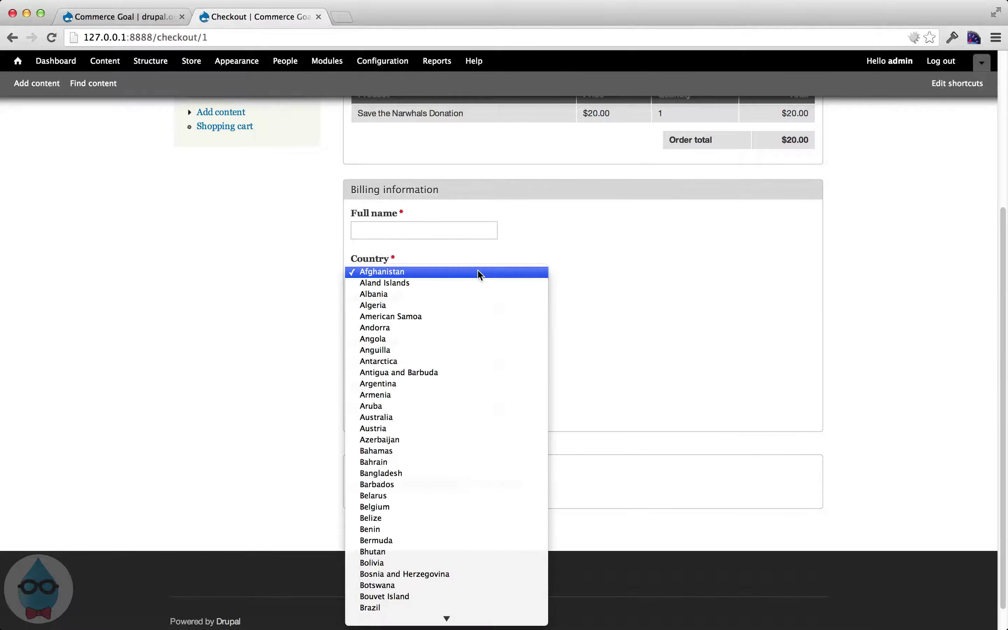
text(uz)
key(Down)
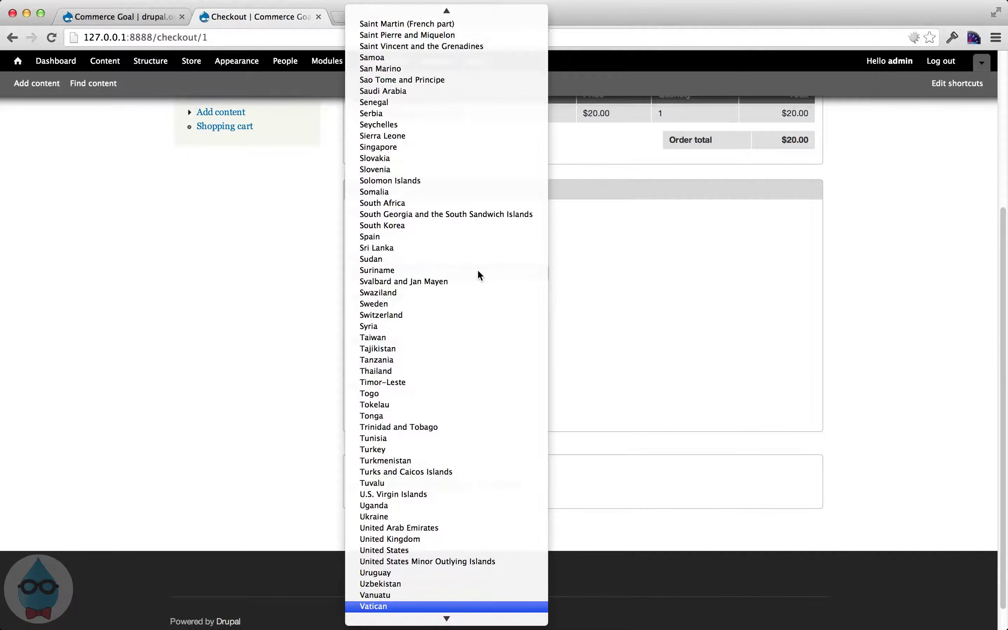
key(Up)
key(Up)
key(Up)
key(Up)
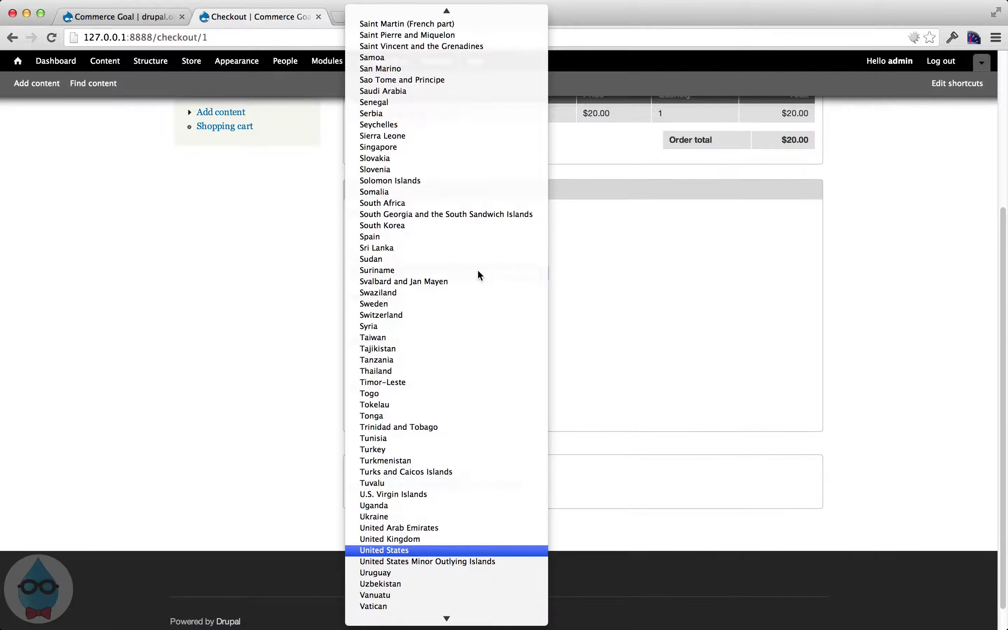
click(441, 550)
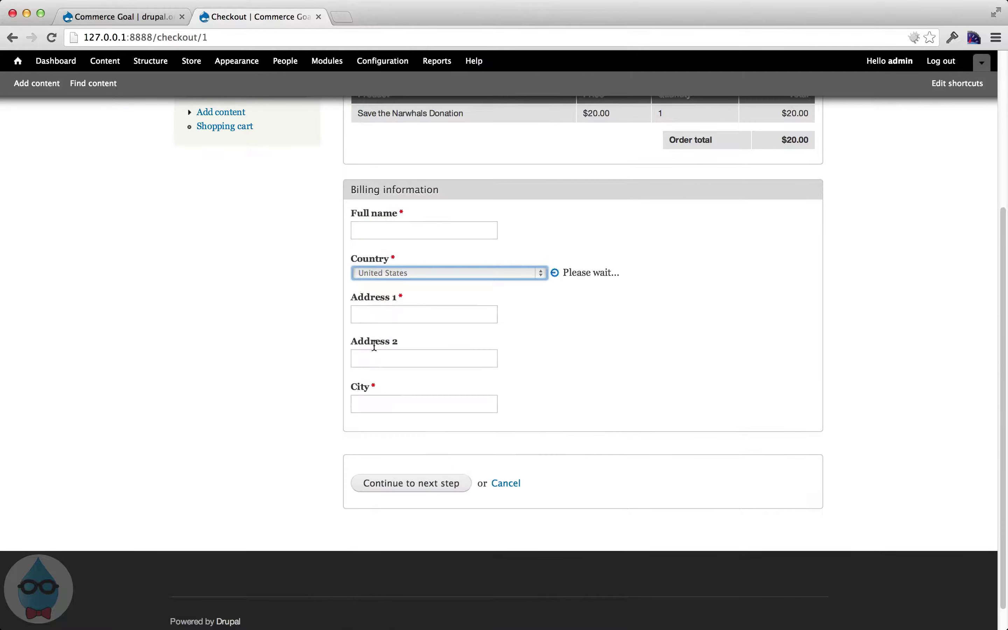
Step: Enter the billing full name, street address and city
click(367, 229)
text(Test )
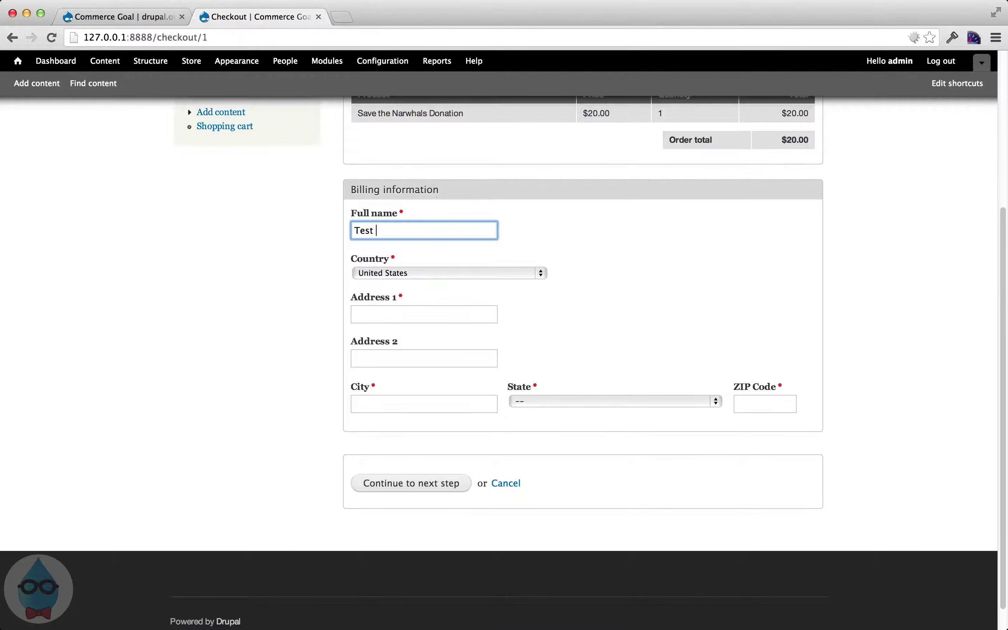
text(Person)
key(Tab)
key(Tab)
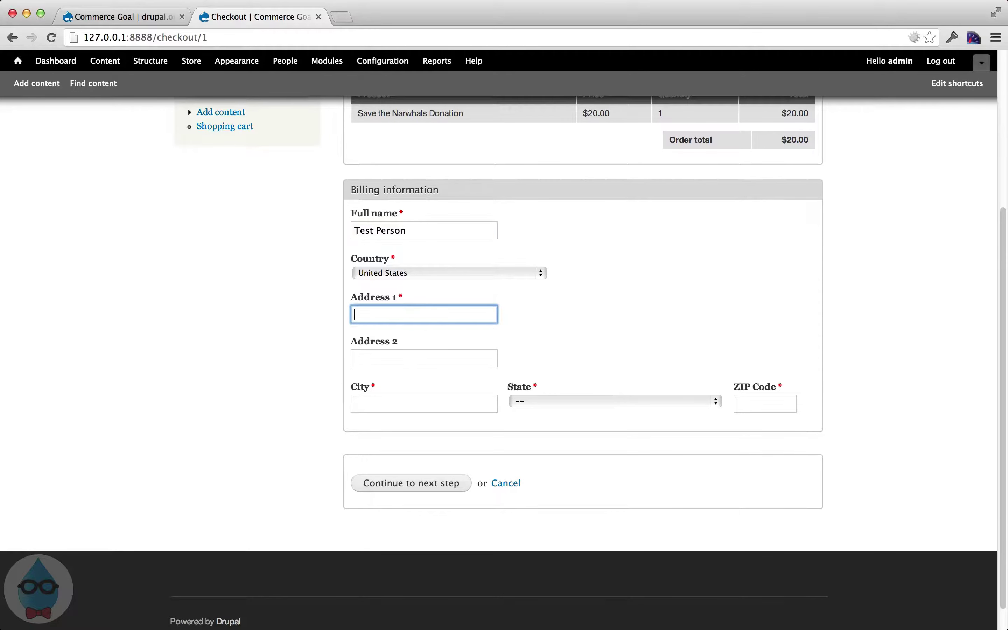
text(123 Test Street)
key(Tab)
key(Tab)
text(Testni)
key(BackSpace)
key(BackSpace)
text(ing)
Step: Set the billing state to Alabama, enter the ZIP code, and continue to the order review
key(Tab)
key(a)
click(785, 402)
text(12345)
click(463, 488)
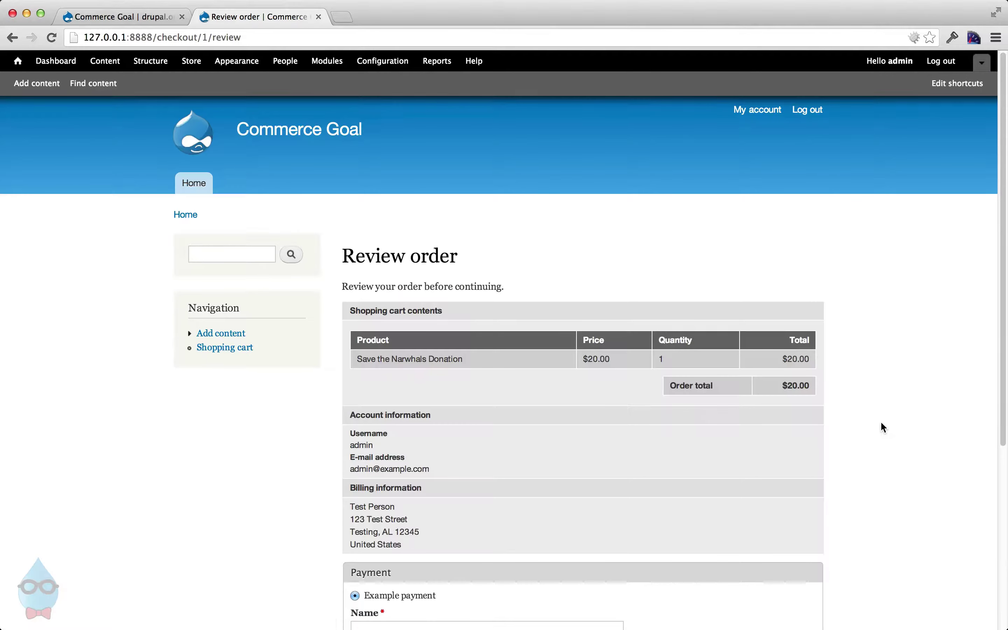
scroll(879, 421, down, 5)
Step: Enter the payment name and submit the payment to complete order number 1
click(450, 510)
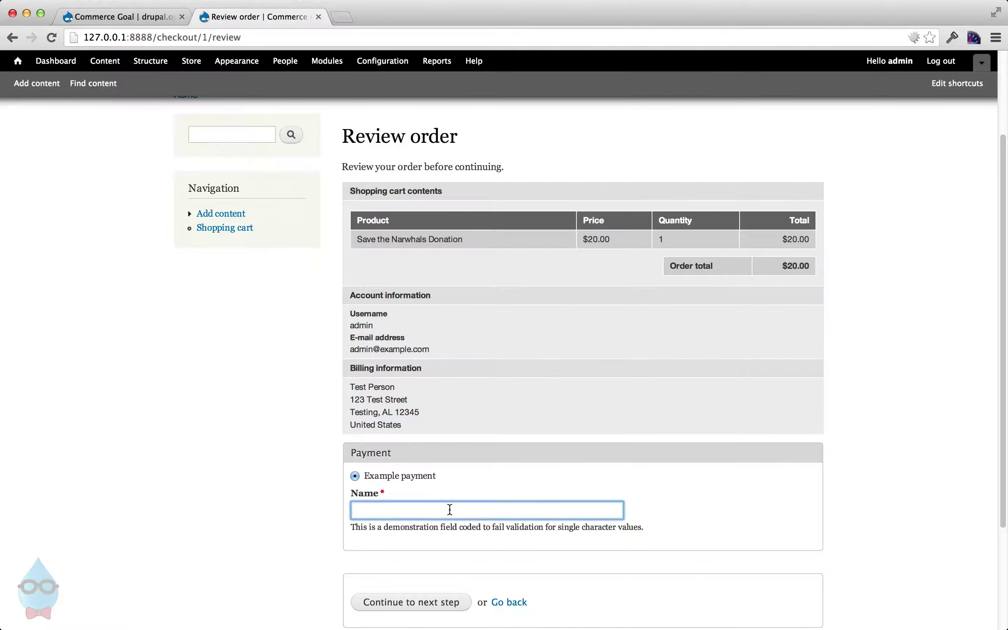
text(1111)
scroll(504, 316, down, 6)
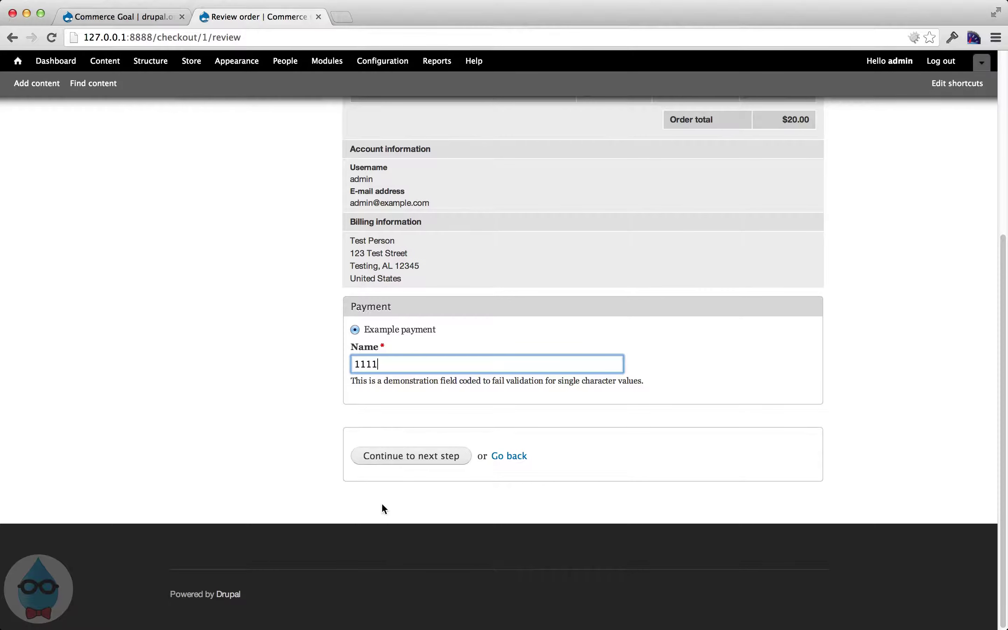
click(387, 456)
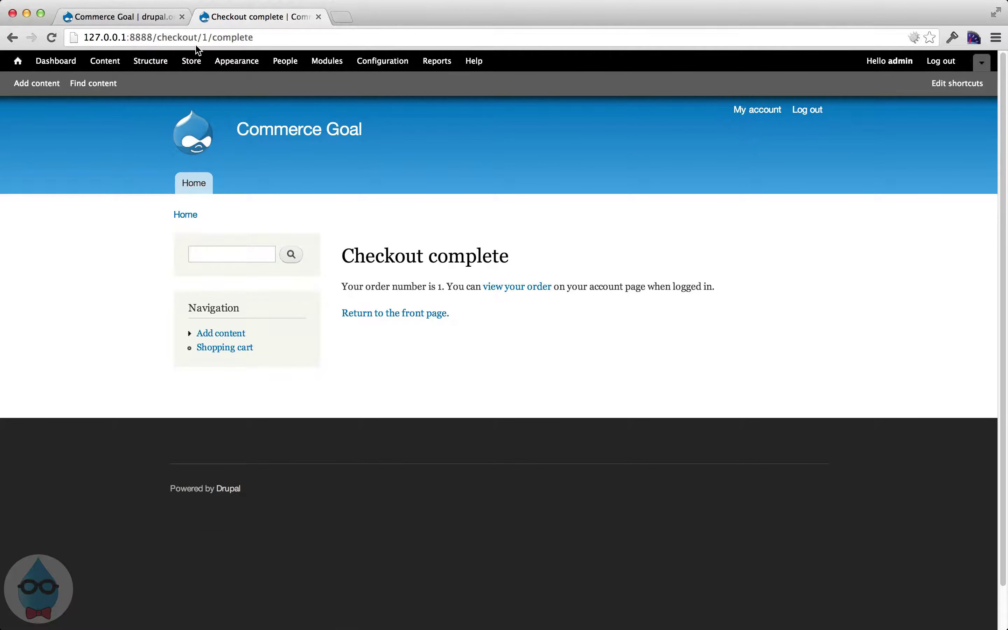
Step: Go back to the Save the Narwhals! page by entering node/1 in the address bar
drag(158, 38, 198, 83)
text(node/1)
key(Return)
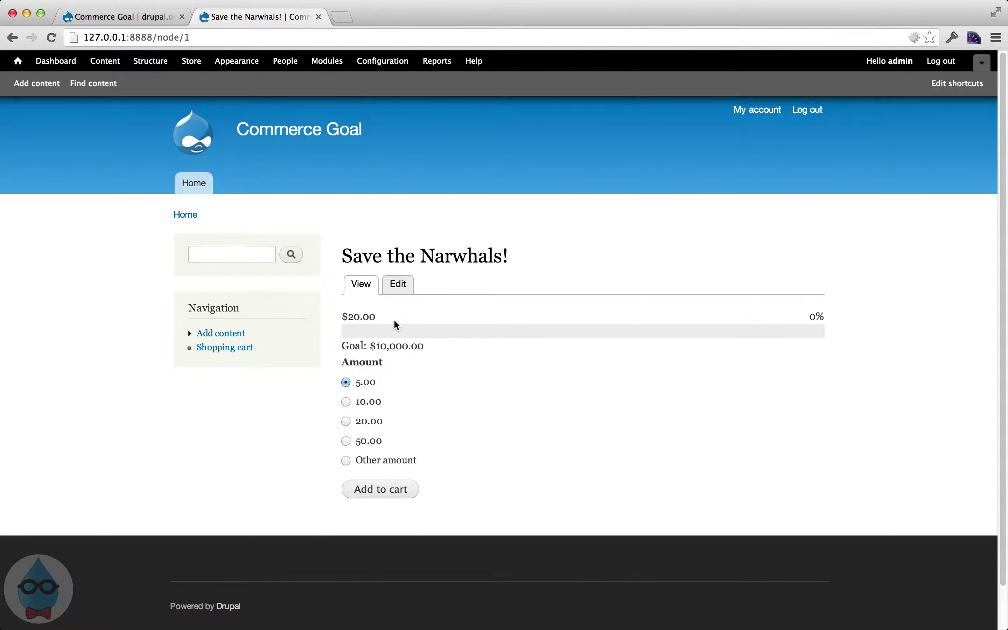
Step: Lower the donation's Goal from 10000.00 to 100.00 and save it
click(404, 289)
scroll(125, 580, down, 8)
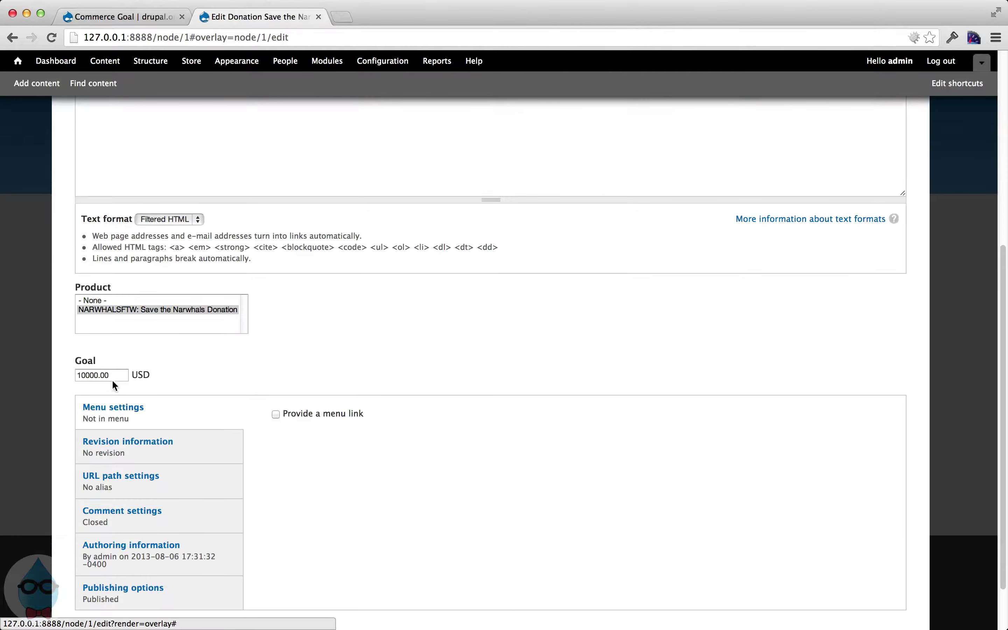
click(95, 377)
key(BackSpace)
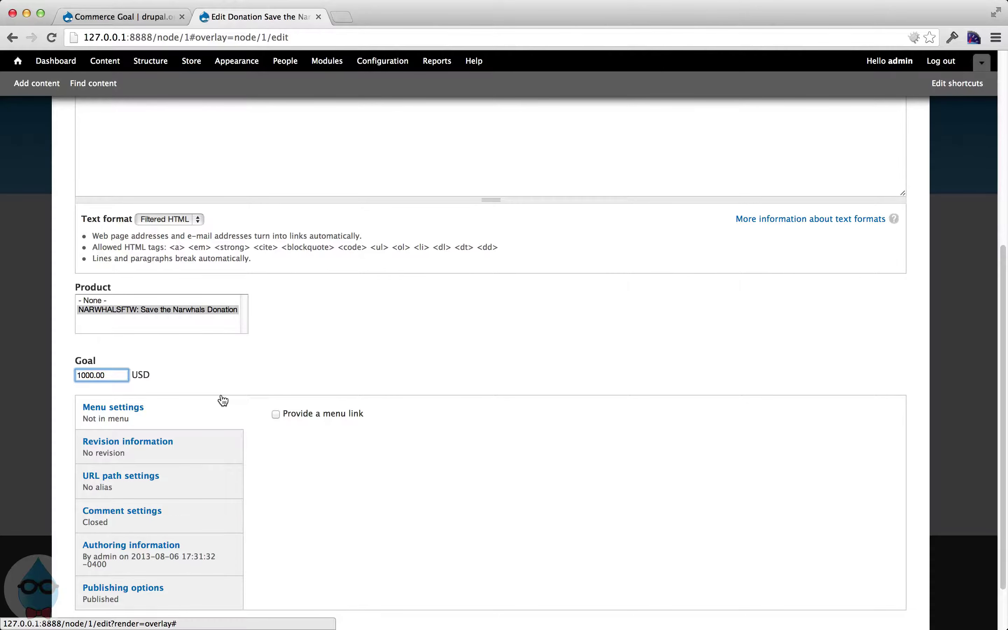
key(BackSpace)
scroll(317, 392, down, 3)
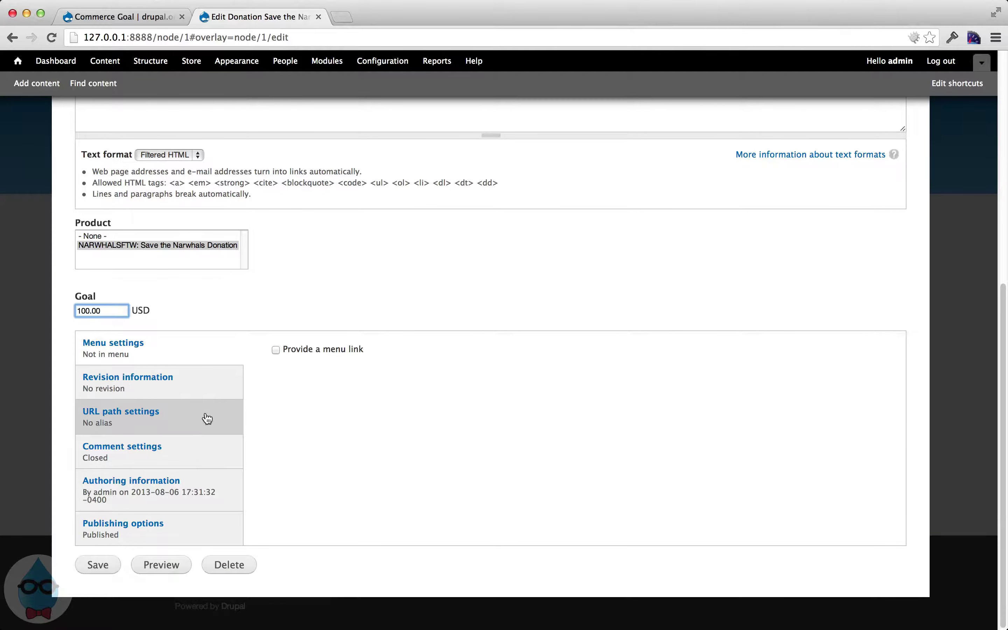
click(113, 566)
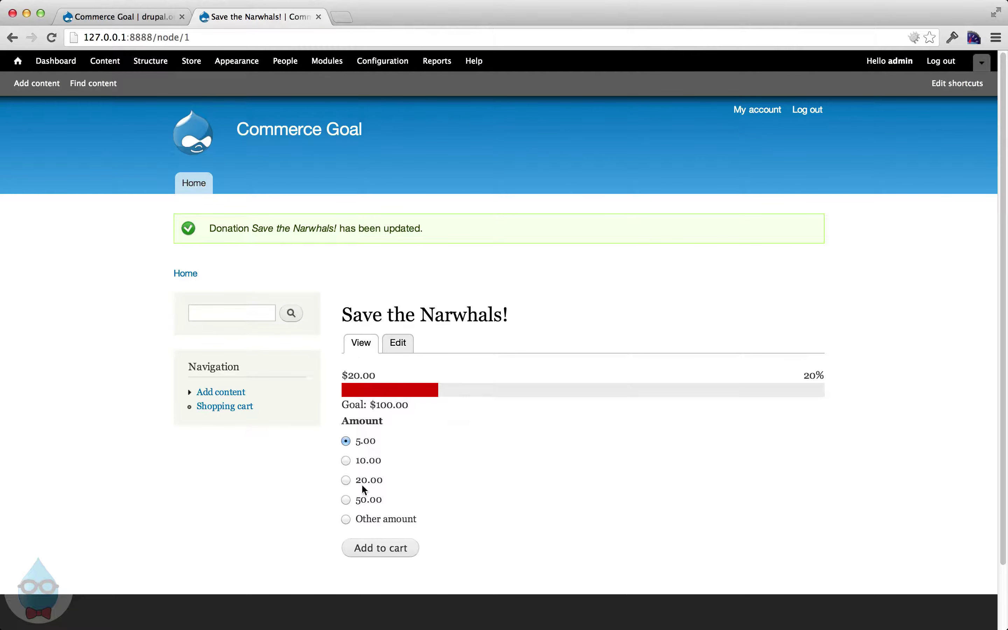
Step: Restore the donation's Goal to 10000.00 and save it again
click(346, 519)
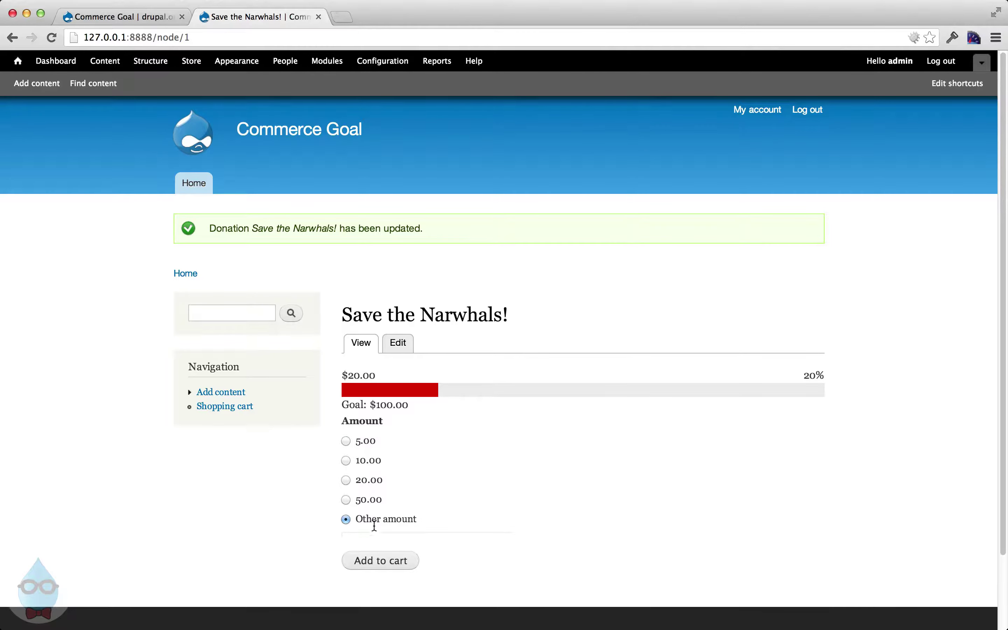
click(409, 349)
scroll(412, 351, down, 10)
click(90, 311)
text(0000.00)
click(96, 565)
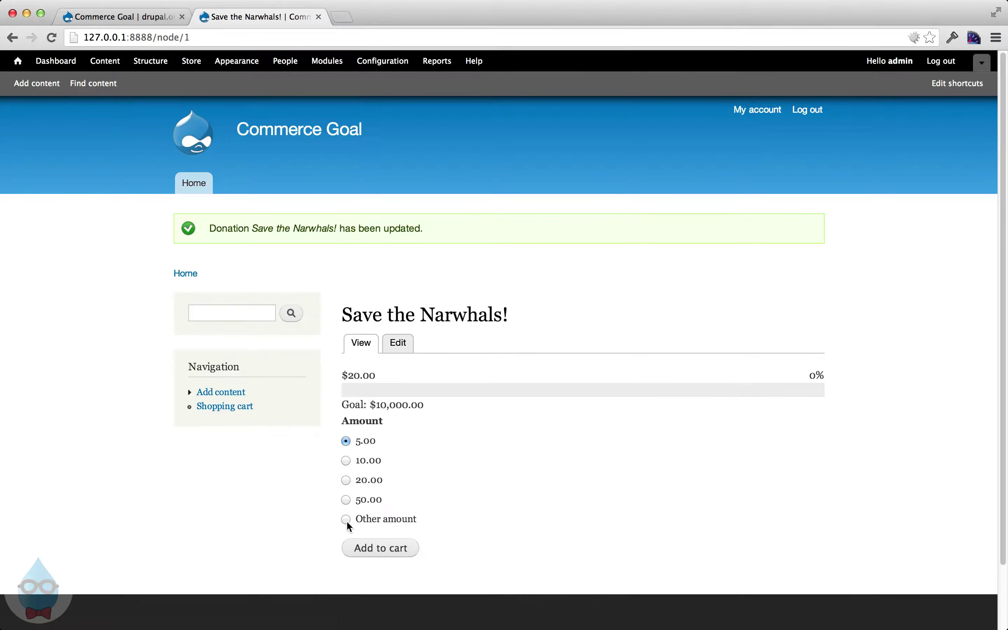
Step: Add a custom $1,000 donation to the cart and proceed to checkout
click(346, 519)
click(369, 541)
text(1000)
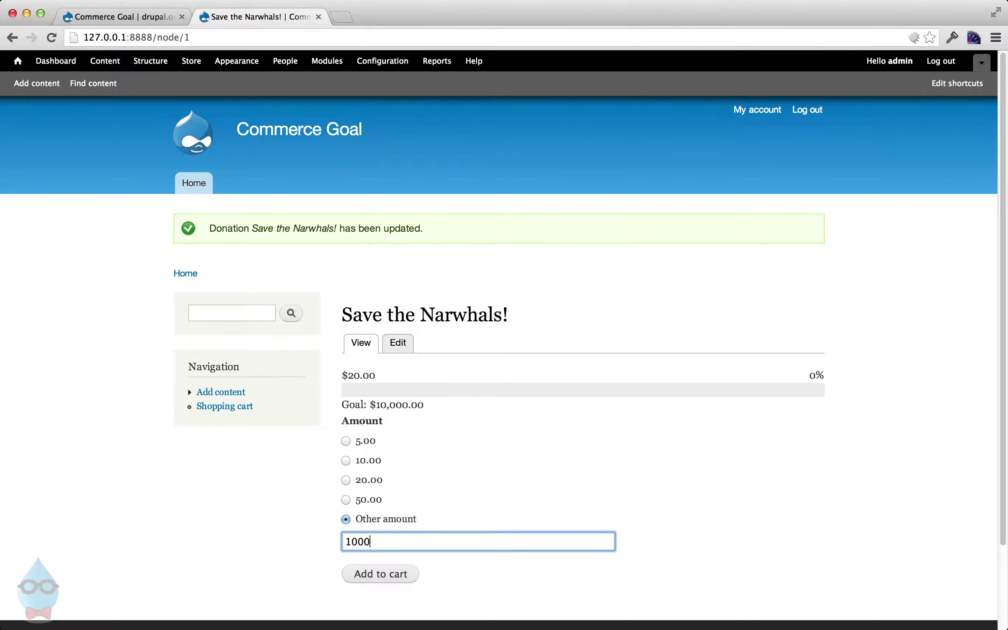
scroll(384, 543, down, 3)
click(386, 500)
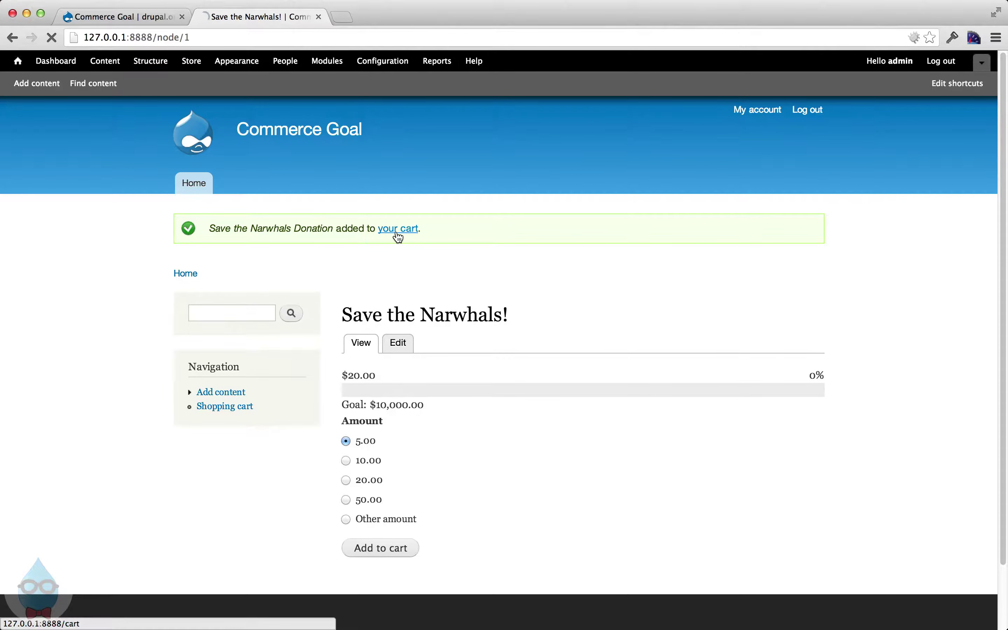
click(398, 228)
click(783, 375)
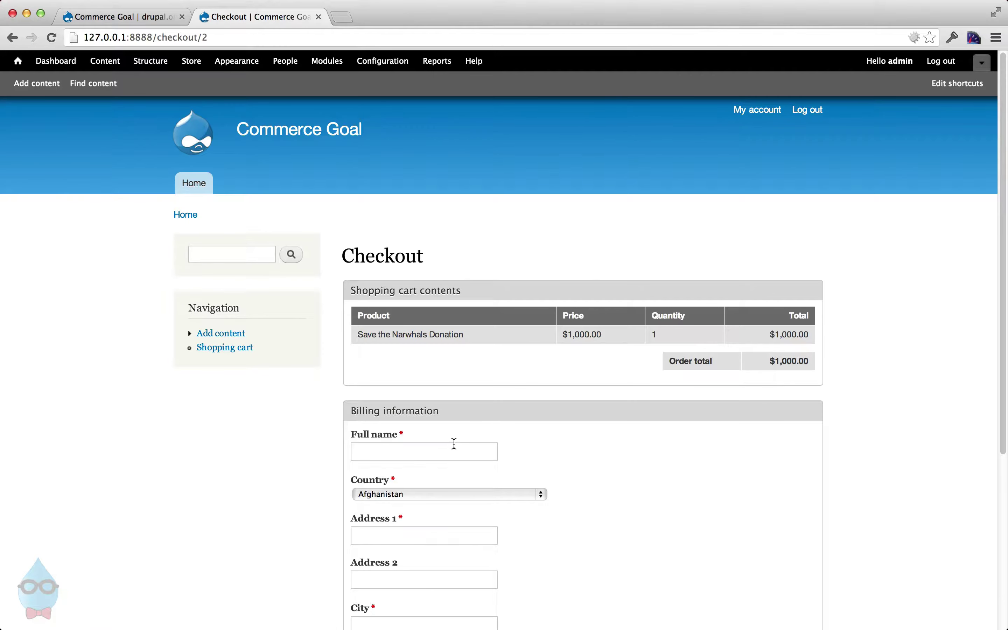
Step: Fill in the billing full name, United States as country, and the street address
click(454, 445)
text(Test Person)
key(Tab)
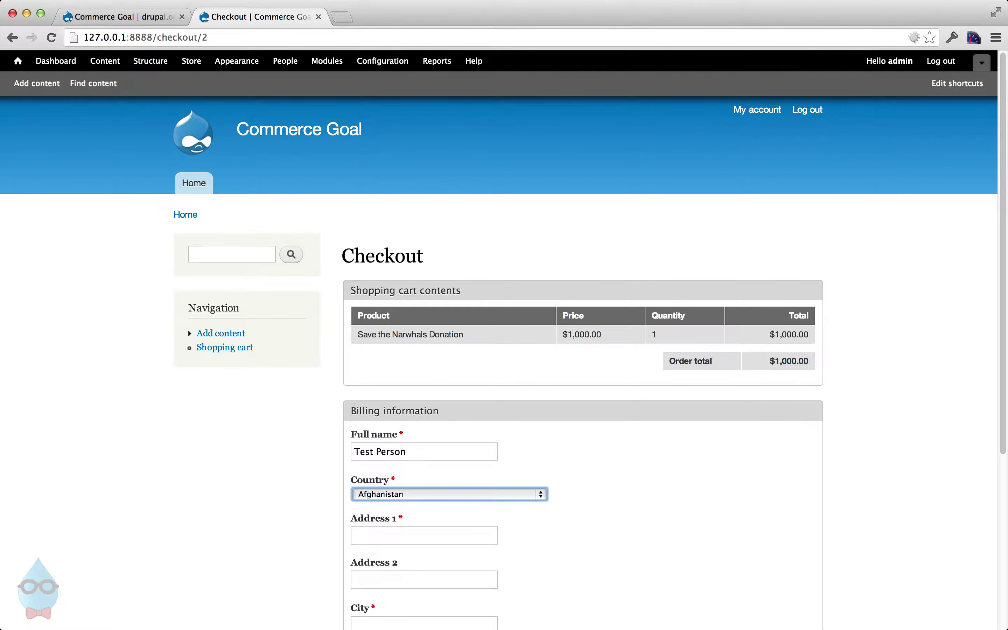
key(u)
click(452, 495)
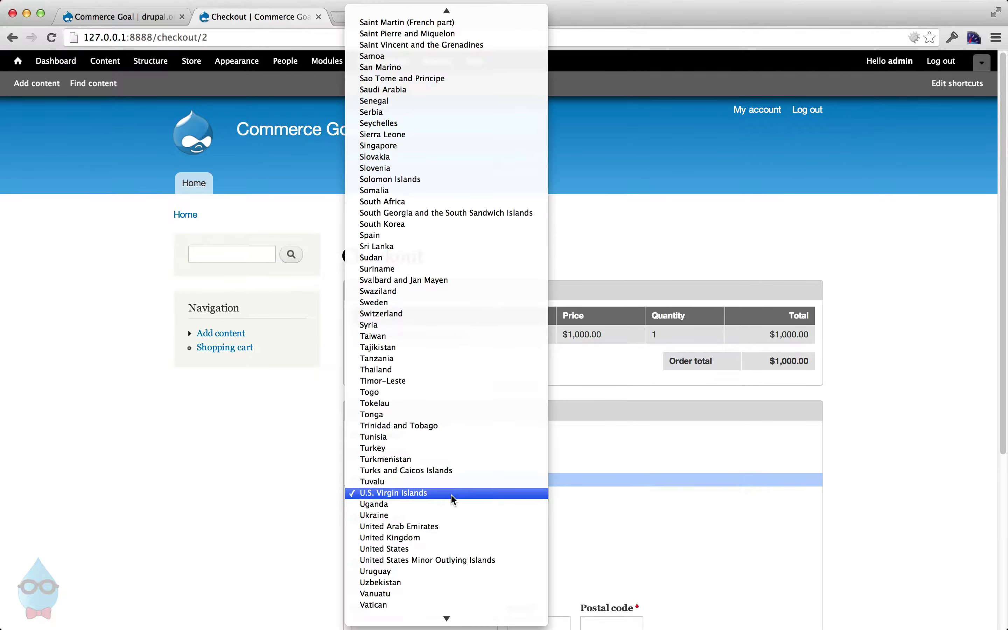
click(447, 549)
click(389, 540)
text(123 Test Street)
Step: Enter the billing city, state and ZIP code, then continue to order review
scroll(371, 553, down, 3)
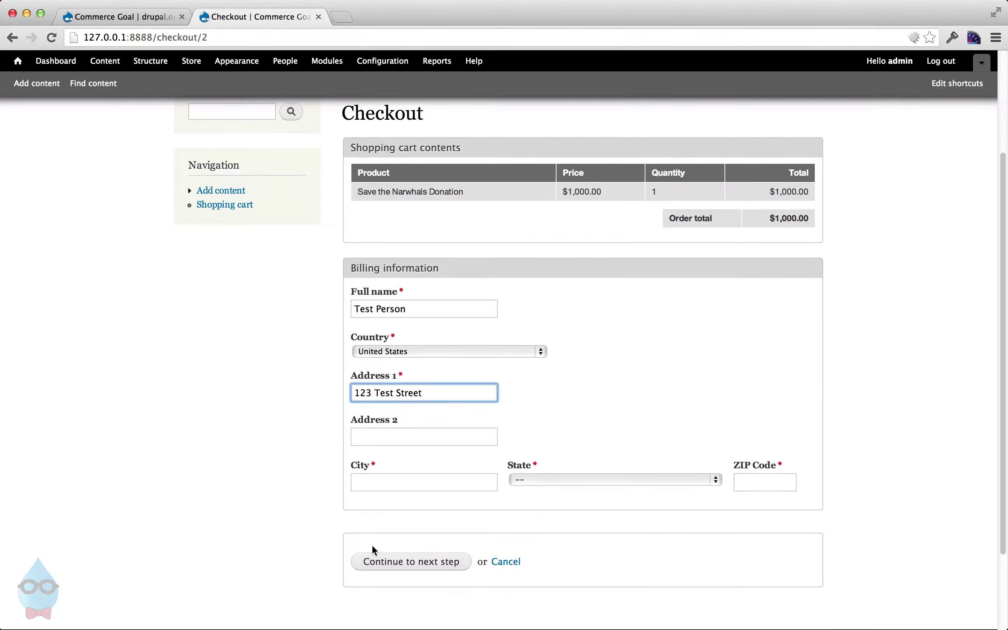
click(380, 482)
text(Testing)
key(Tab)
key(a)
key(Tab)
text(12345)
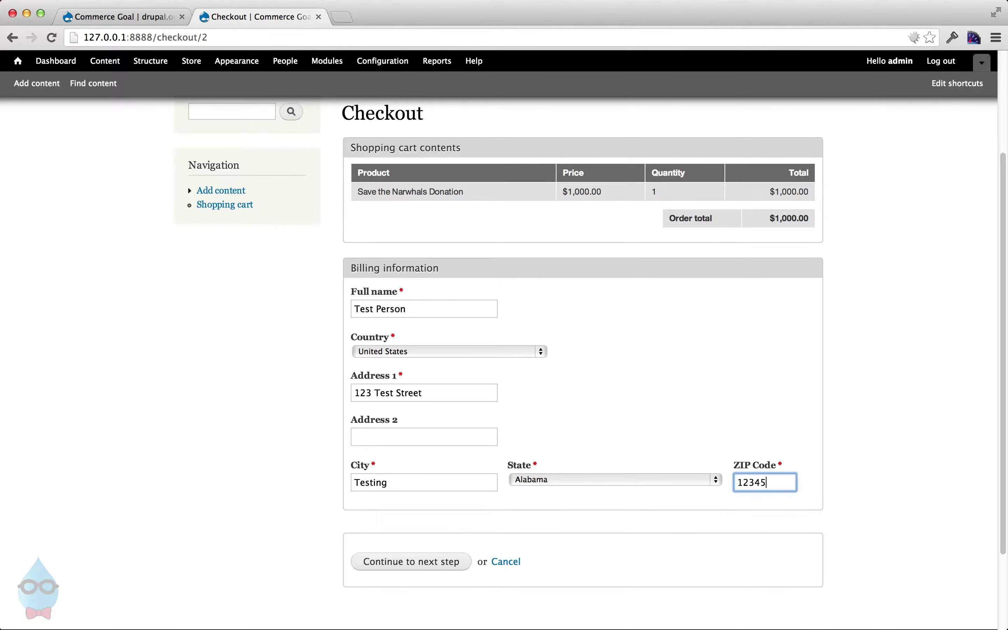
click(410, 562)
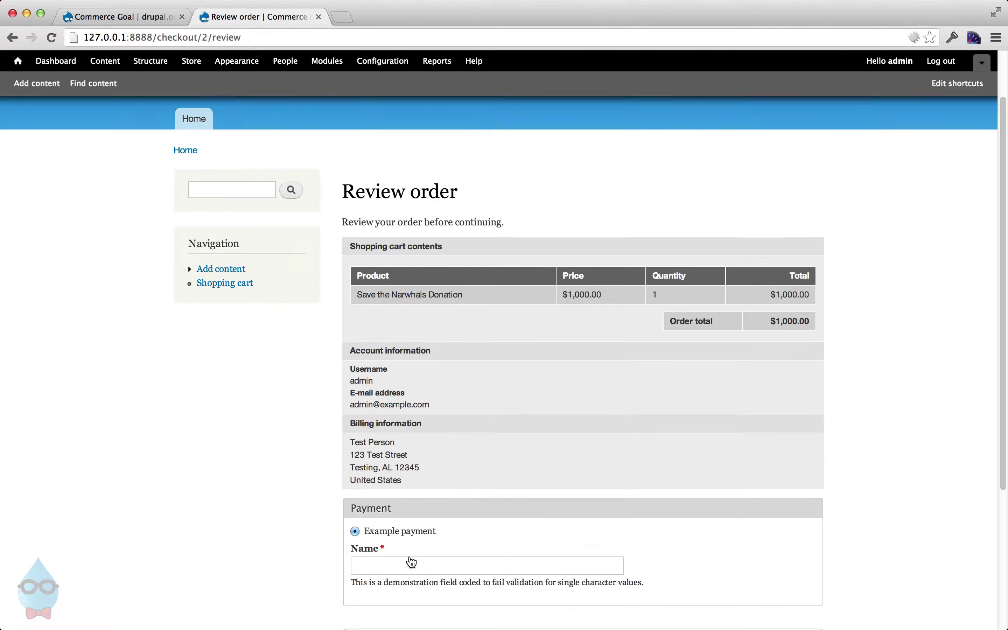
Step: Enter the payment name and submit the payment to complete order number 2
scroll(412, 563, down, 5)
click(387, 389)
text(1111)
scroll(408, 469, up, 5)
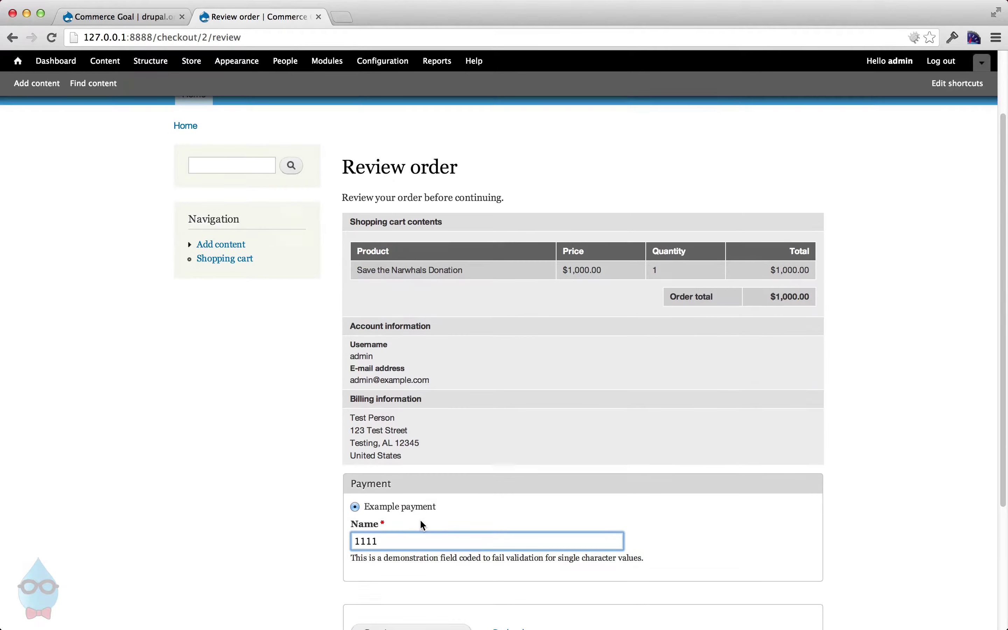
scroll(416, 538, down, 5)
click(401, 458)
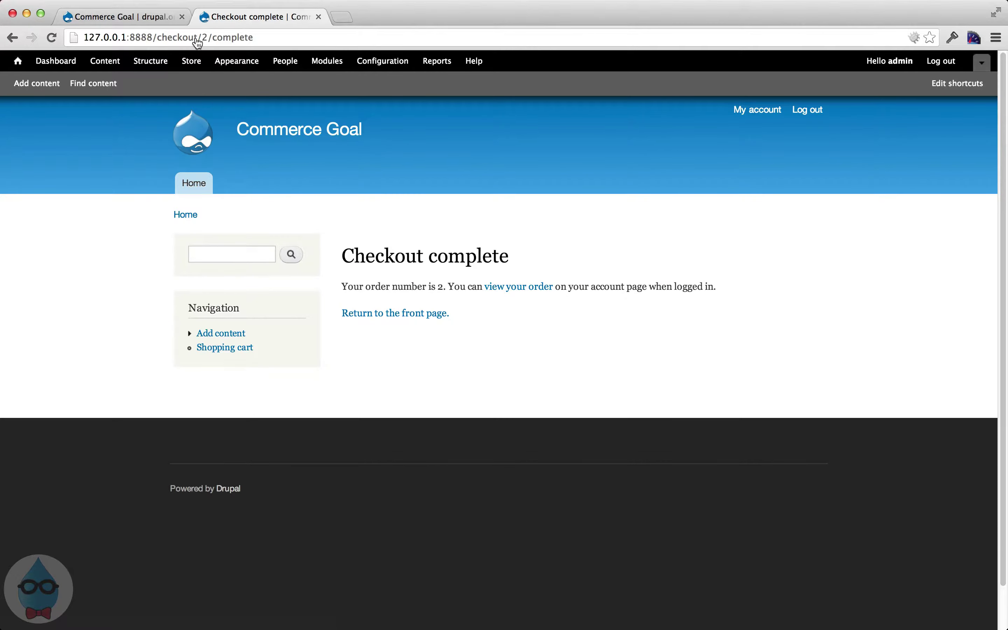
drag(162, 37, 227, 74)
Step: Load node/1 to show the progress bar at $1,020.00, 10% of $10,000
text(no)
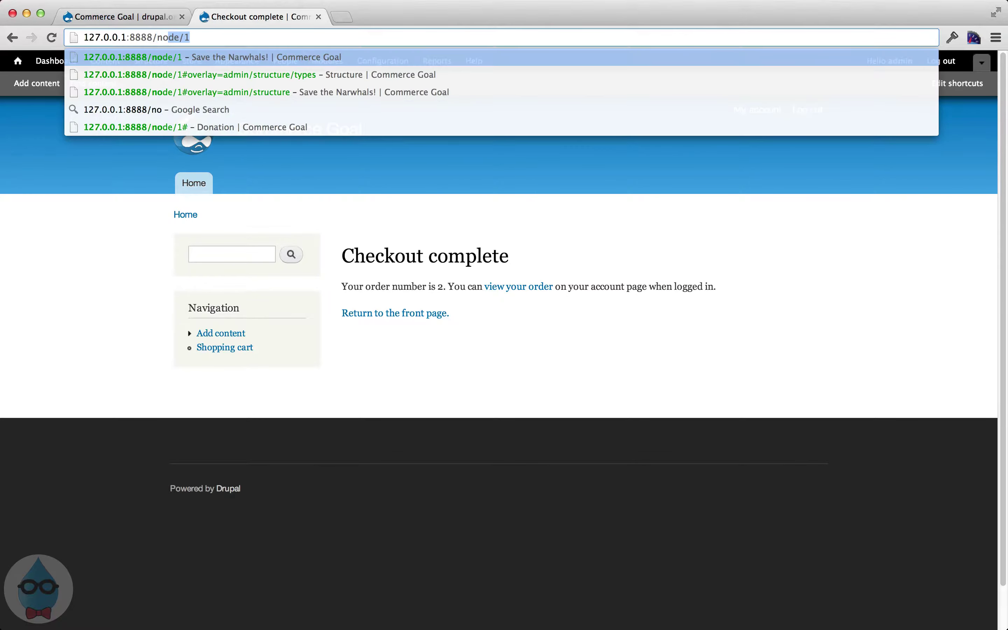
key(Return)
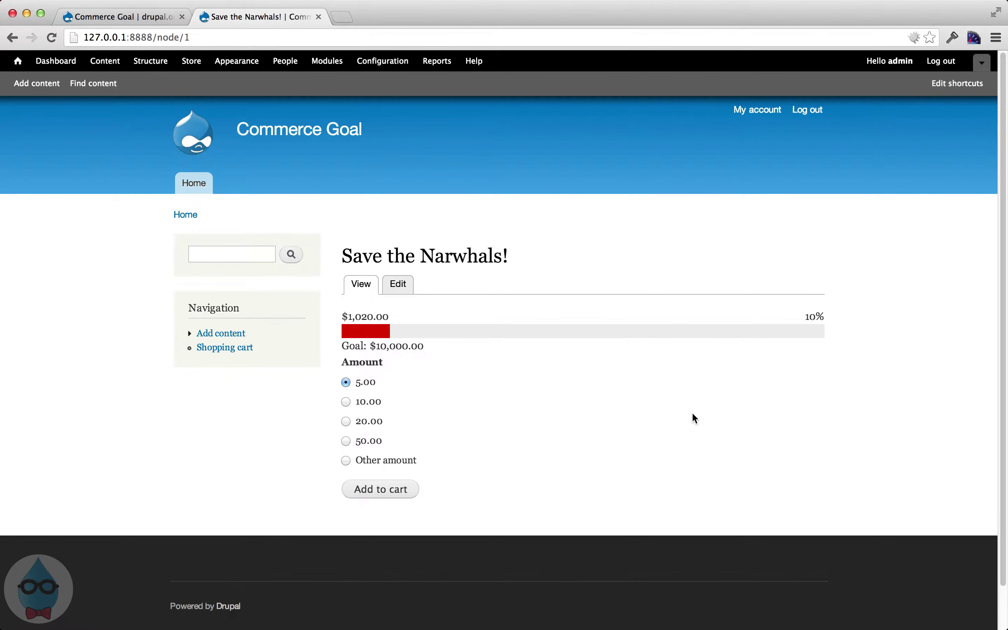
click(402, 296)
scroll(403, 345, down, 10)
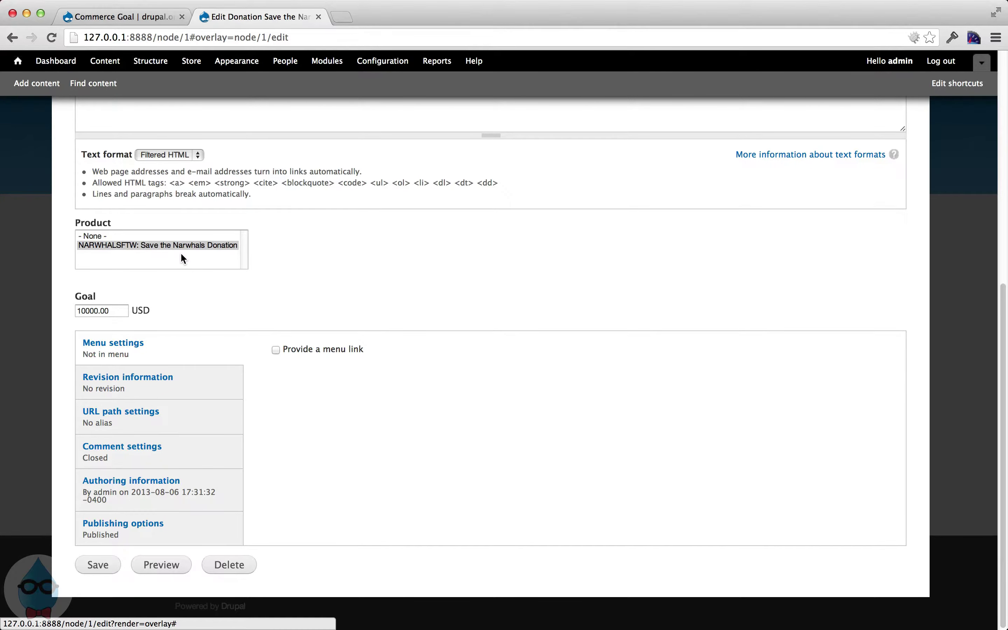
scroll(184, 258, up, 6)
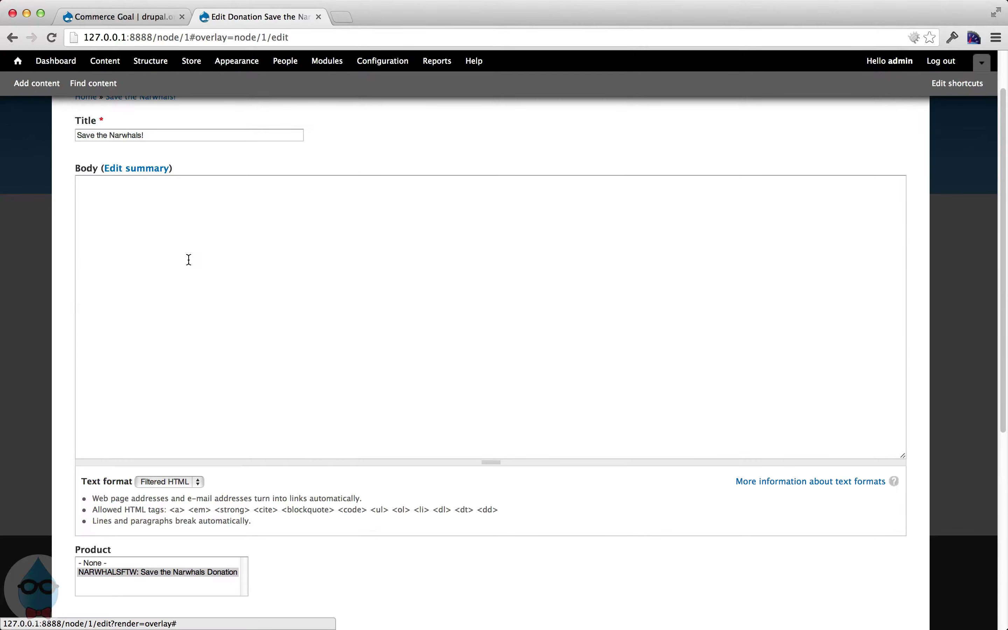
scroll(187, 261, down, 3)
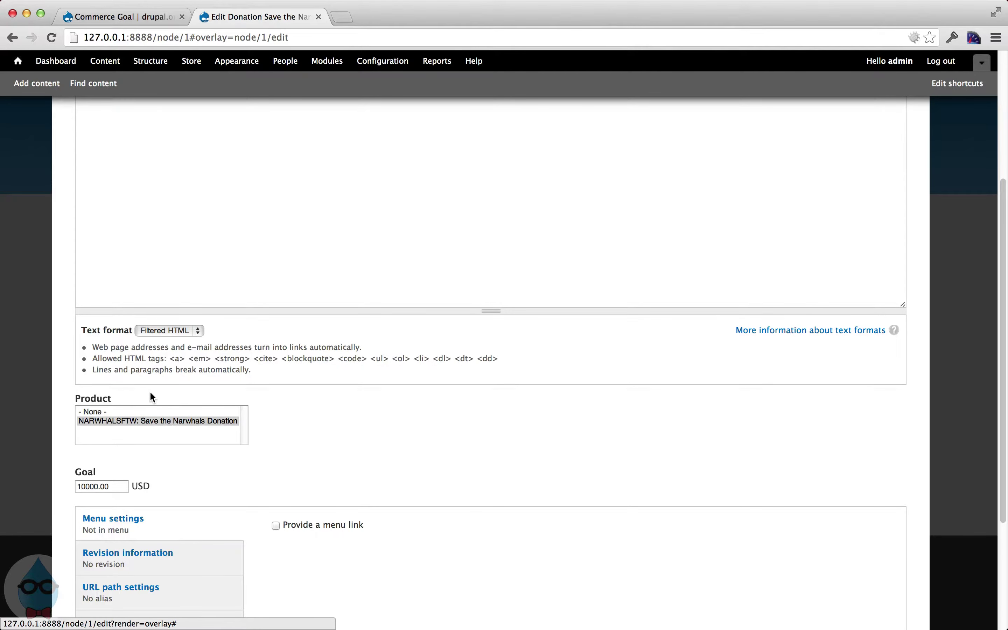
scroll(125, 375, up, 5)
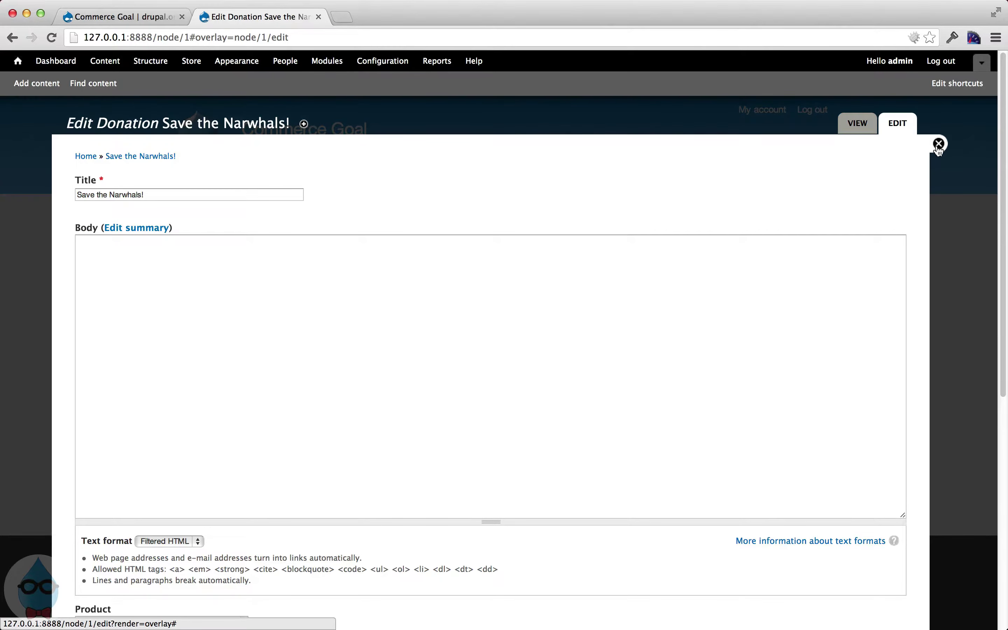
click(938, 145)
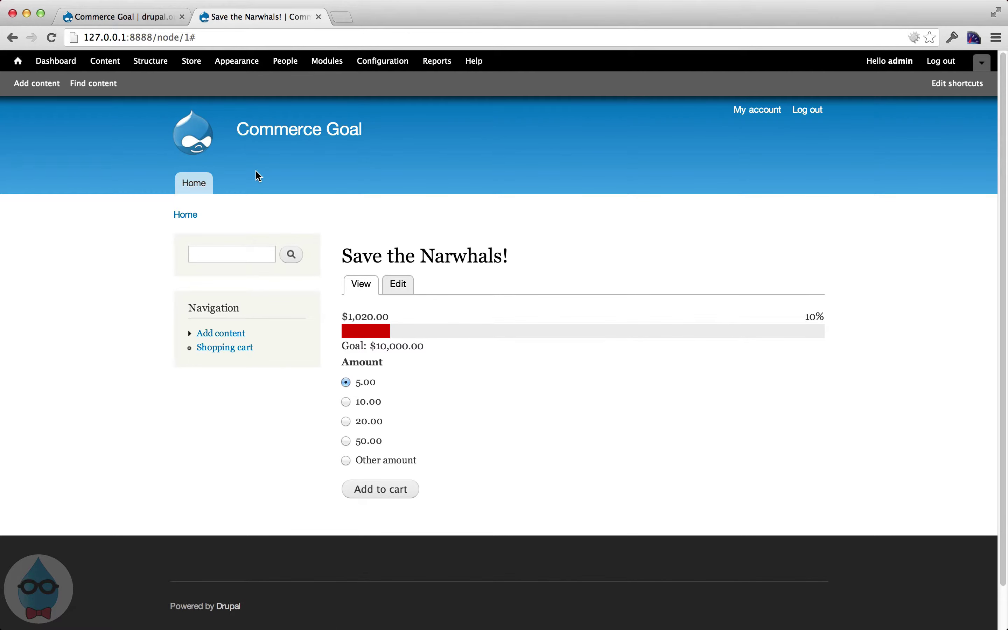
drag(340, 346, 423, 355)
Step: Navigate through Configuration, Store, Configuration and Goals to reach the Commerce Goal settings
click(363, 66)
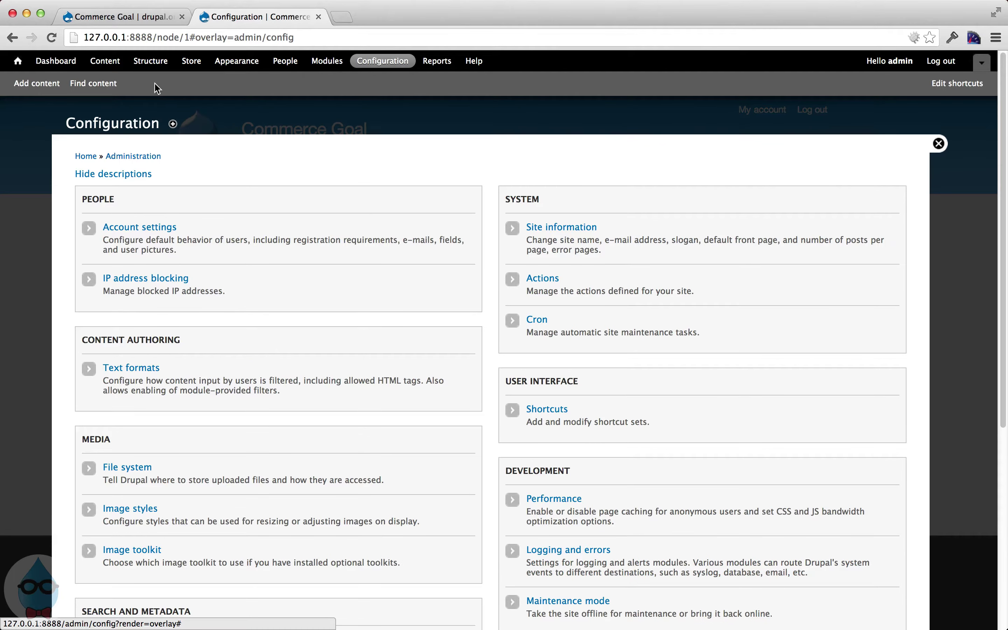
click(192, 62)
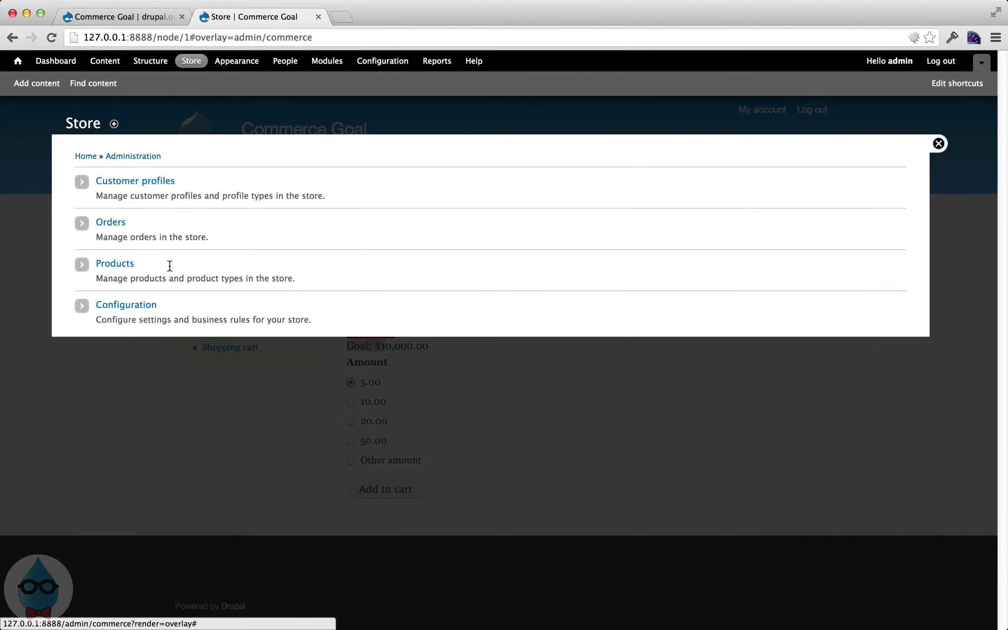
click(127, 306)
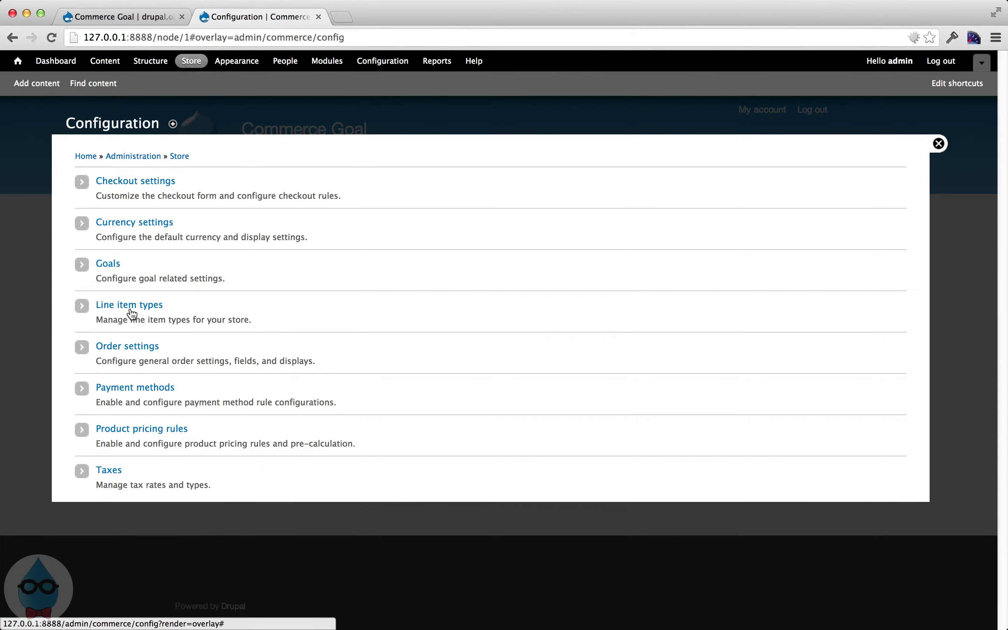
click(109, 264)
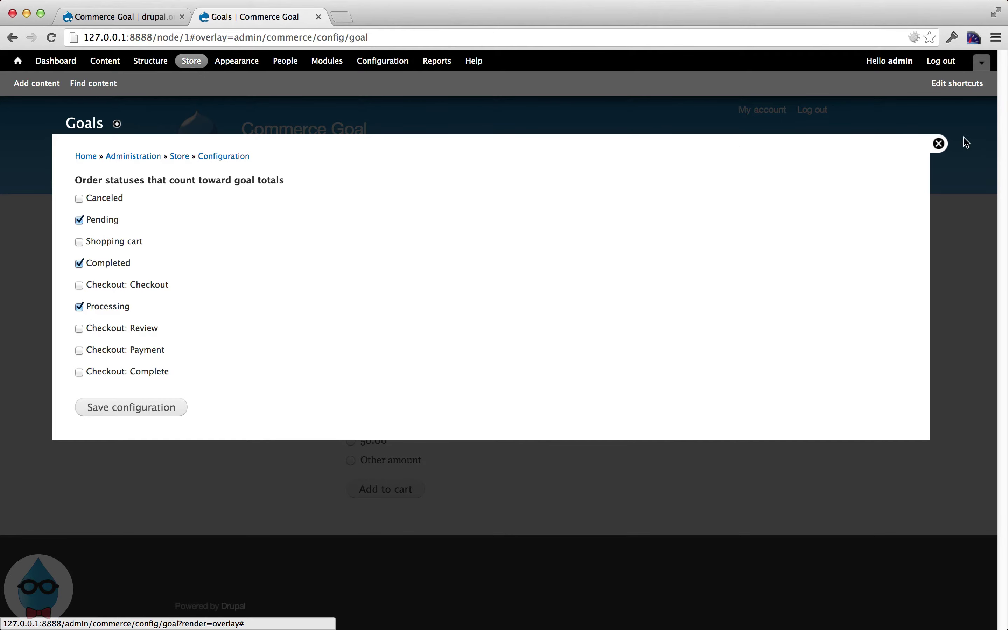
Step: Close the Goals overlay and return to the Commerce Goal drupal.org tab
click(936, 147)
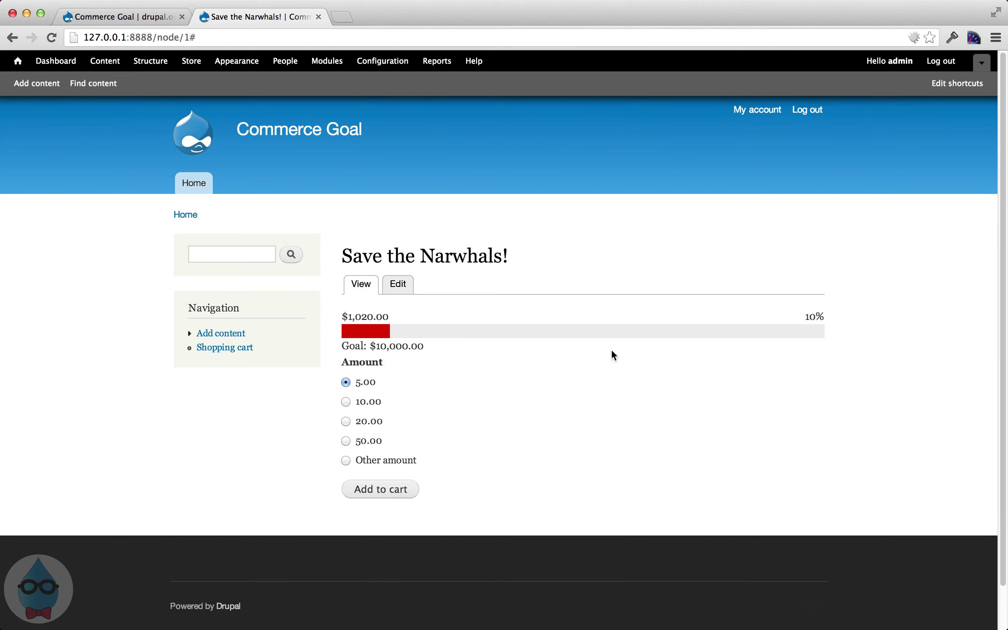
click(149, 16)
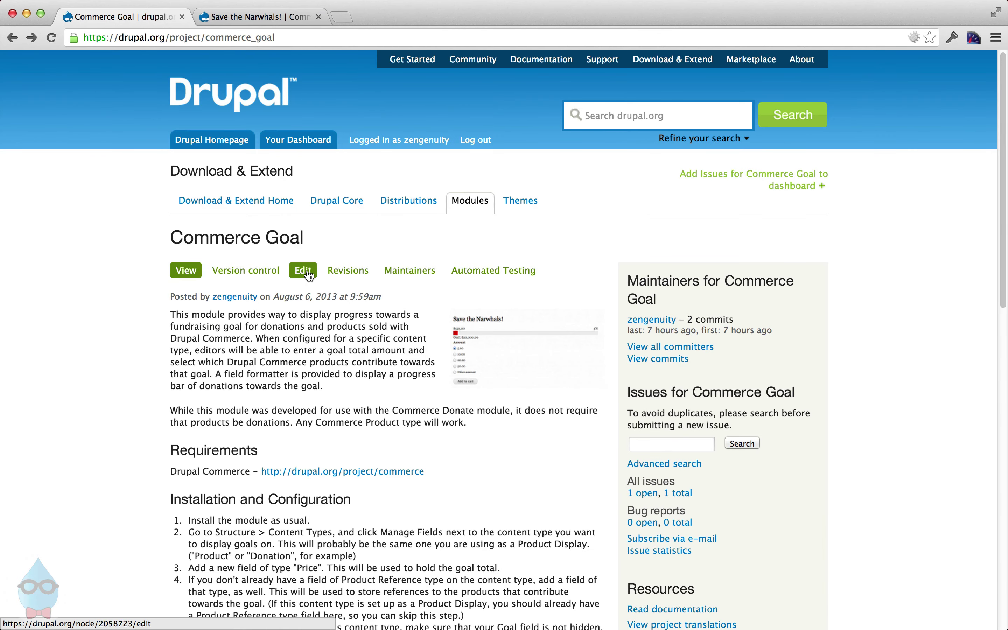